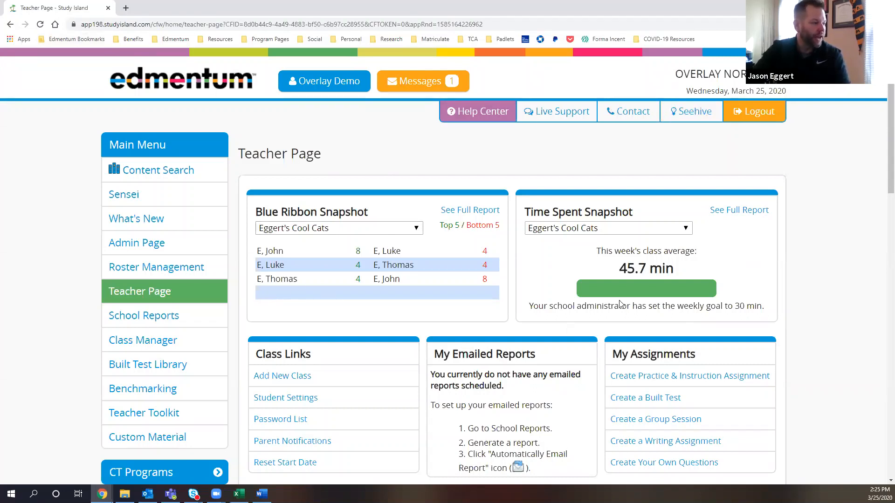
- Start a new built test and title it "Fractions - Adding & Subtracting"
{"action": "scroll", "coordinate": [625, 290], "scroll_direction": "down", "scroll_amount": 1}
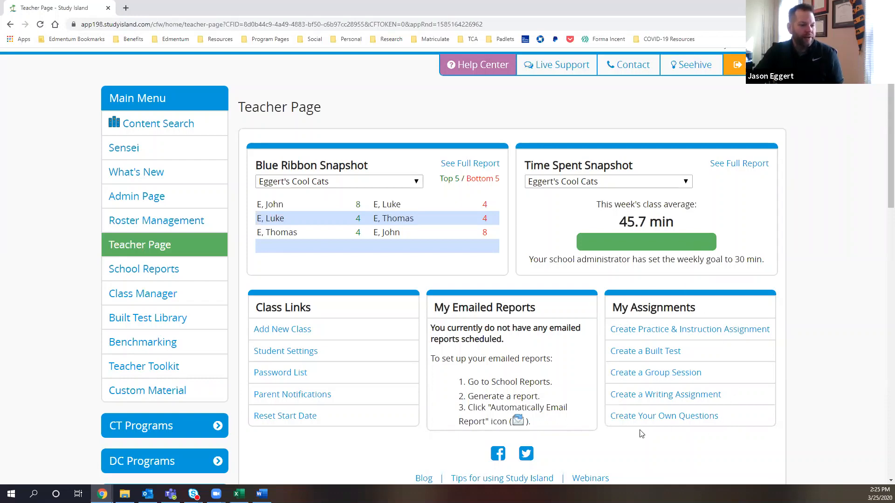
{"action": "left_click", "coordinate": [657, 355]}
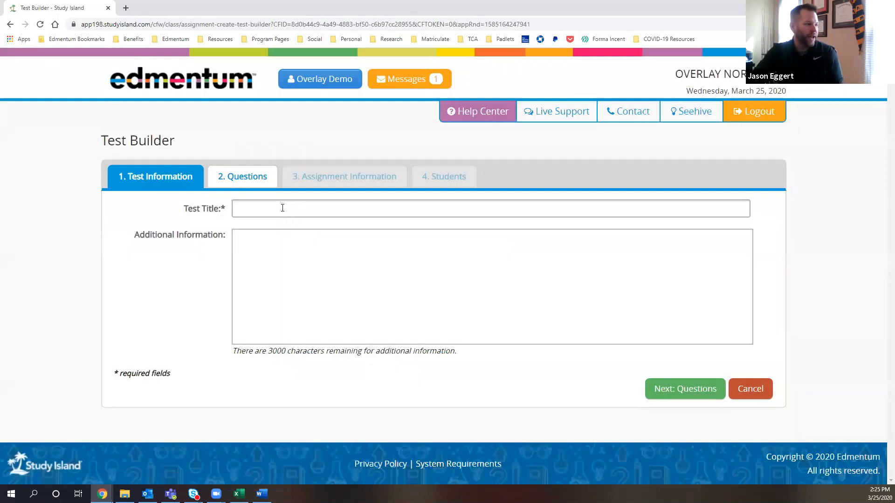
{"action": "left_click", "coordinate": [283, 208]}
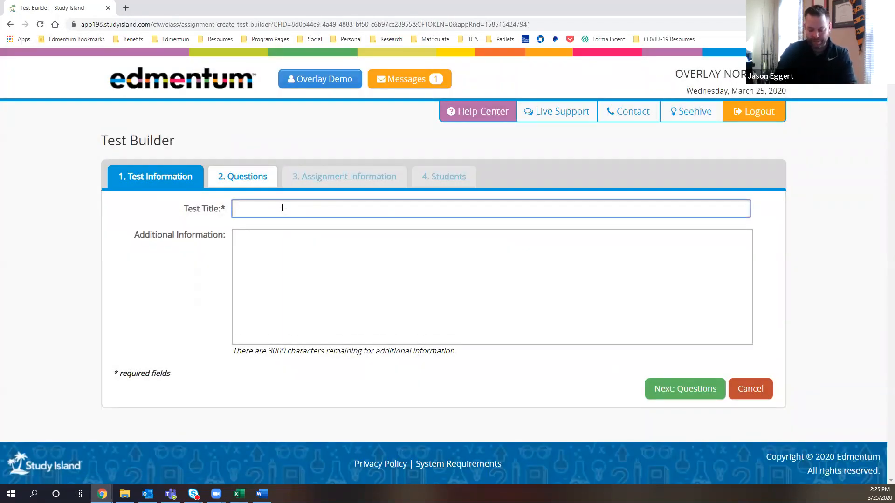
{"action": "type", "text": "Fractions"}
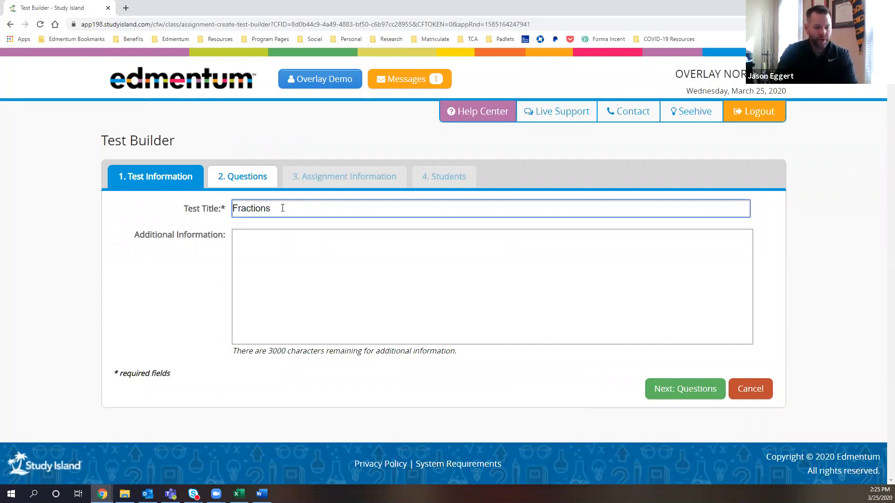
{"action": "key", "text": "BackSpace"}
{"action": "key", "text": "BackSpace"}
{"action": "key", "text": "BackSpace"}
{"action": "key", "text": "BackSpace"}
{"action": "key", "text": "BackSpace"}
{"action": "key", "text": "BackSpace"}
{"action": "key", "text": "BackSpace"}
{"action": "key", "text": "BackSpace"}
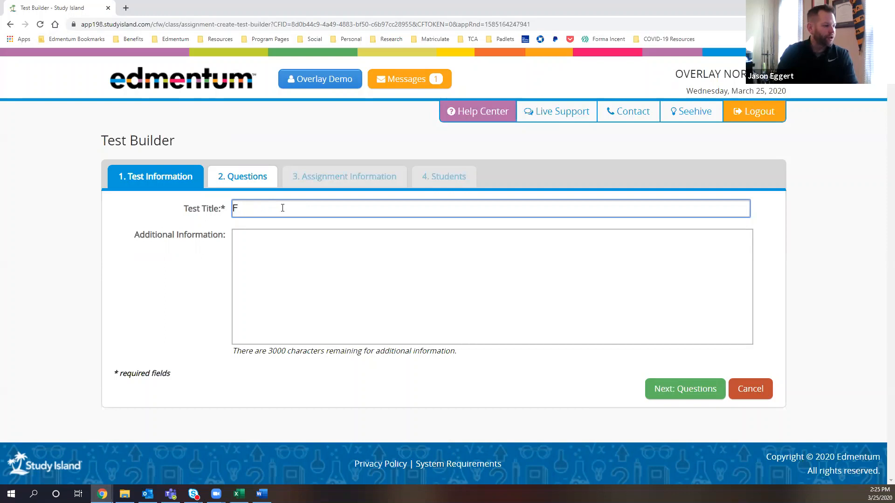
{"action": "type", "text": "ractions - Addin"}
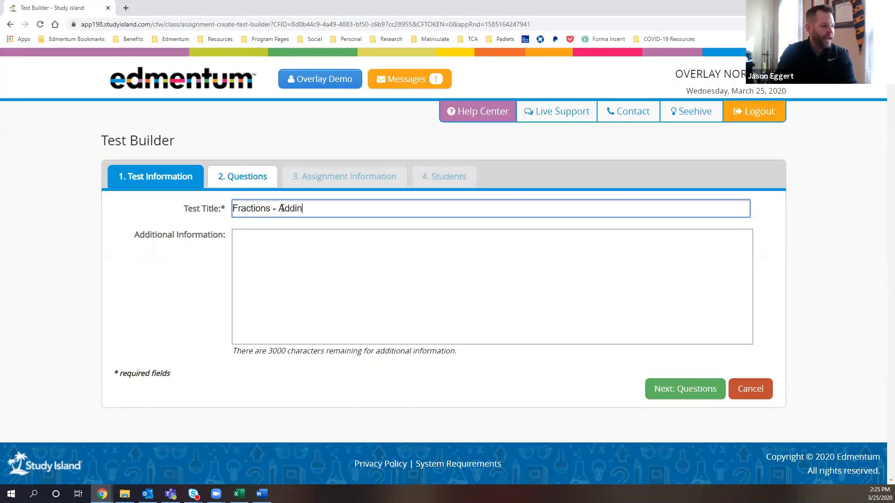
{"action": "type", "text": "g & Subt"}
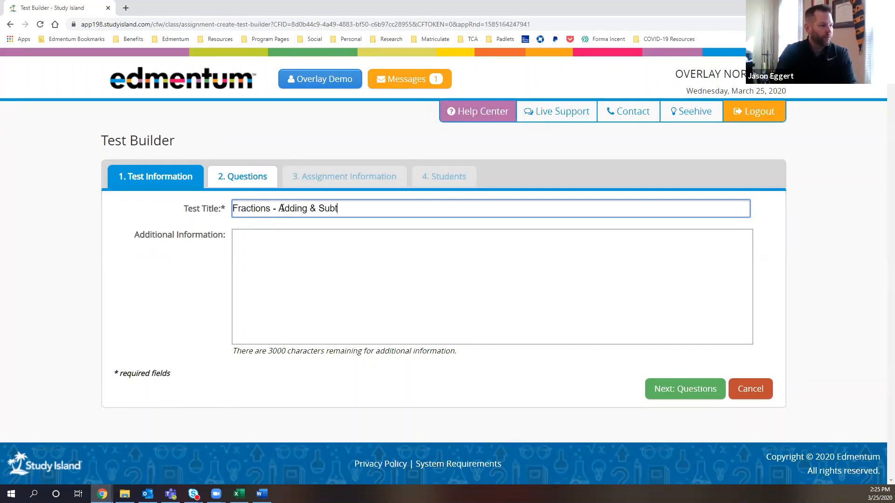
{"action": "type", "text": "racting"}
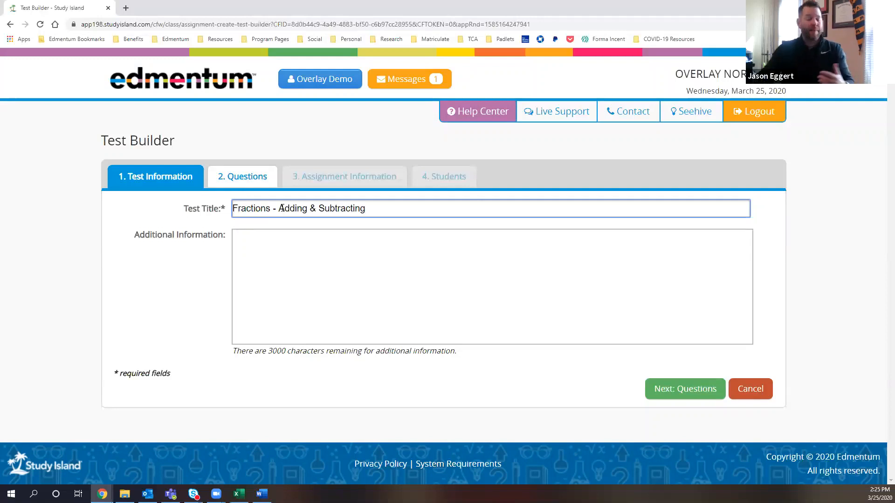
- Enter "This is a chance for you to show what you know!" as the test's additional information
{"action": "left_click", "coordinate": [457, 246]}
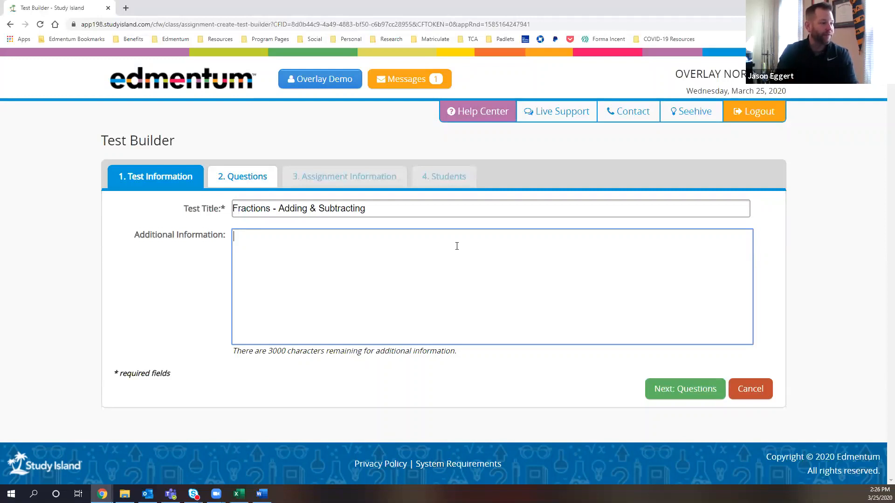
{"action": "type", "text": "THis is a"}
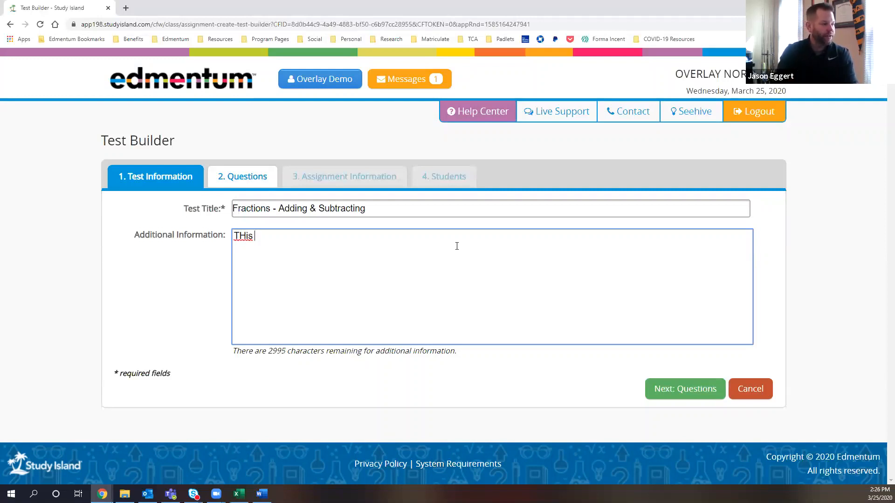
{"action": "key", "text": "BackSpace"}
{"action": "key", "text": "BackSpace"}
{"action": "key", "text": "BackSpace"}
{"action": "key", "text": "BackSpace"}
{"action": "key", "text": "BackSpace"}
{"action": "key", "text": "BackSpace"}
{"action": "key", "text": "BackSpace"}
{"action": "key", "text": "BackSpace"}
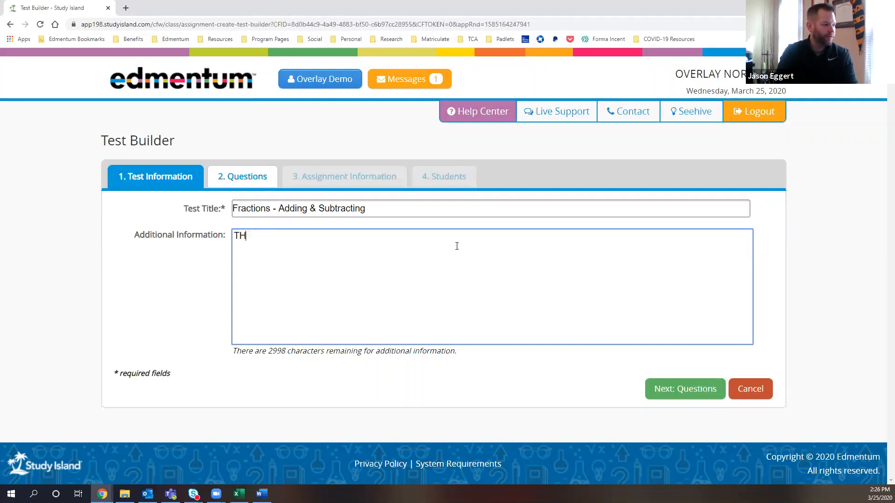
{"action": "type", "text": "his is a ch"}
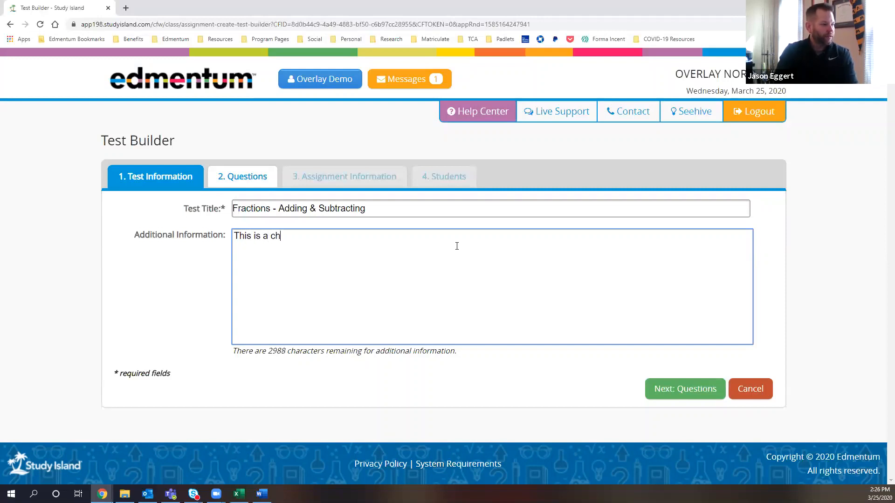
{"action": "type", "text": "ance for you to show"}
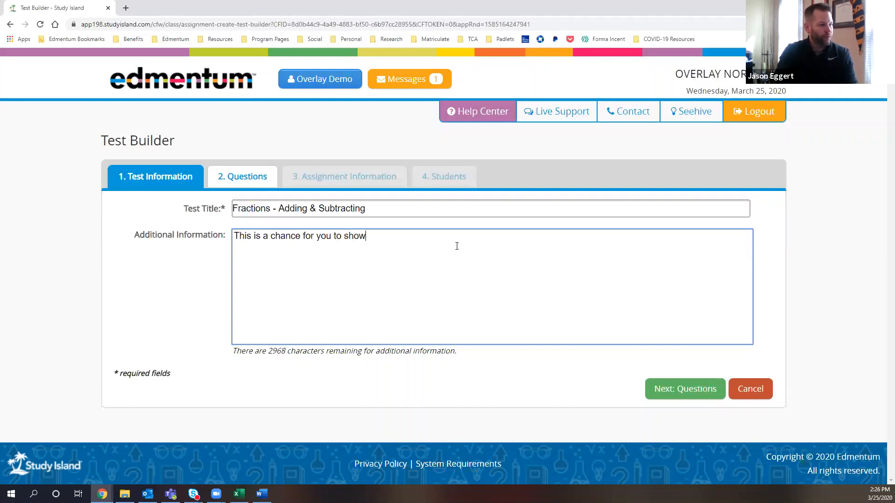
{"action": "type", "text": " what you know!"}
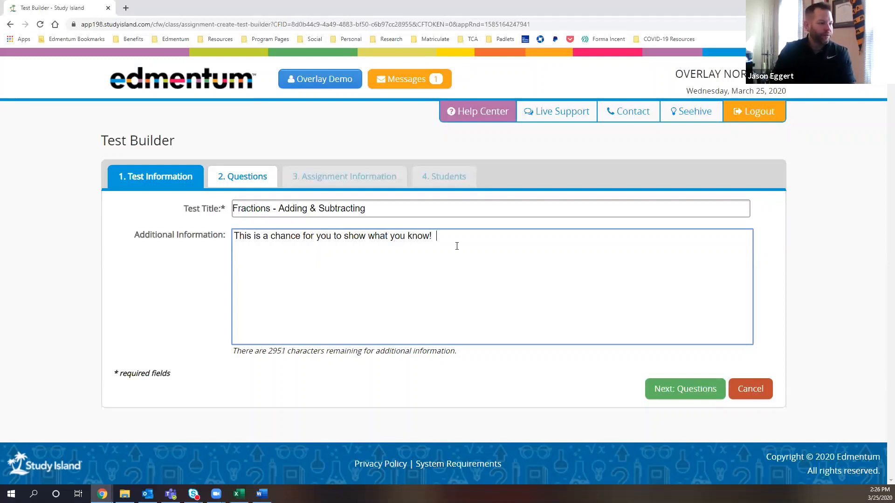
- Proceed to question selection and expand Math (Common Core) - Edition 3 under the IL Programs for 4th Grade
{"action": "left_click", "coordinate": [689, 390]}
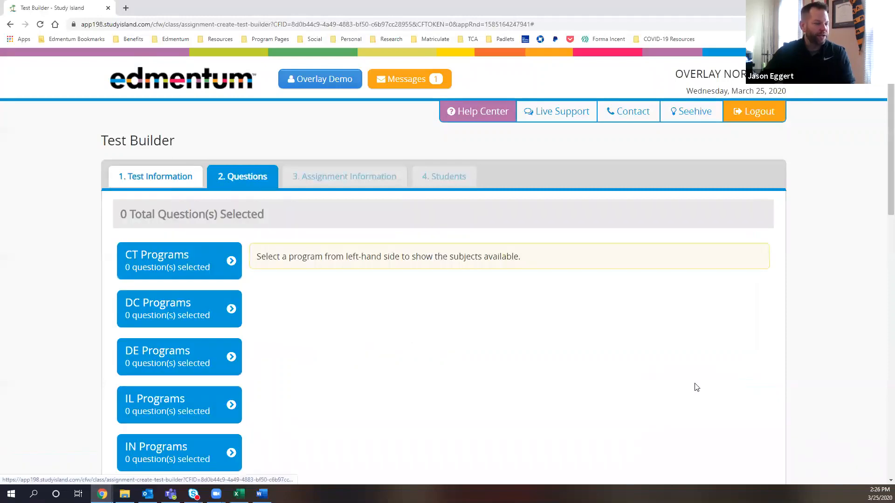
{"action": "scroll", "coordinate": [625, 359], "scroll_direction": "down", "scroll_amount": 3}
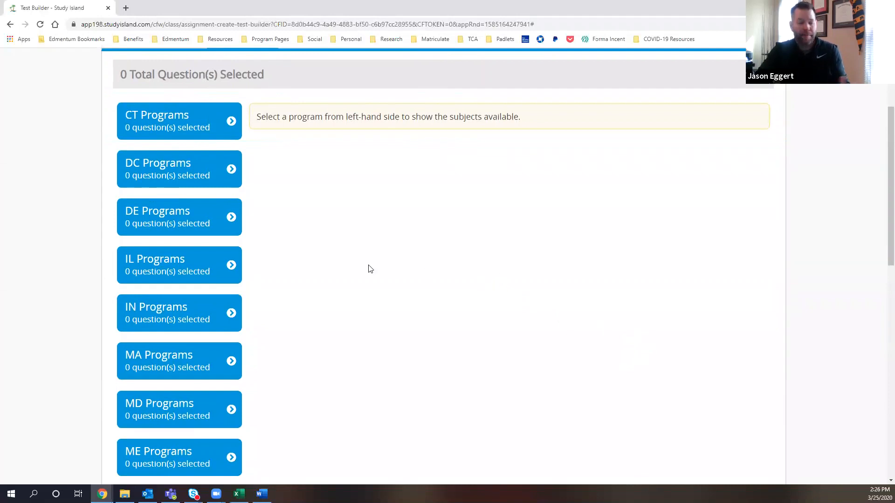
{"action": "left_click", "coordinate": [231, 265]}
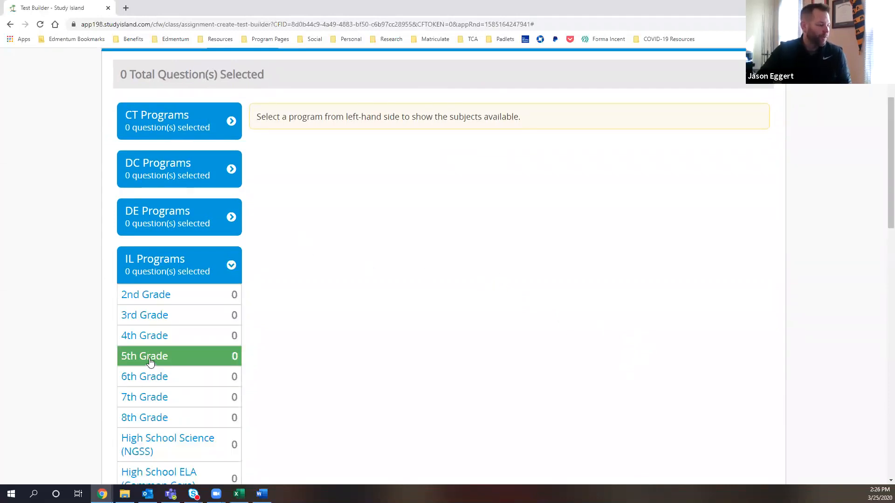
{"action": "left_click", "coordinate": [146, 338]}
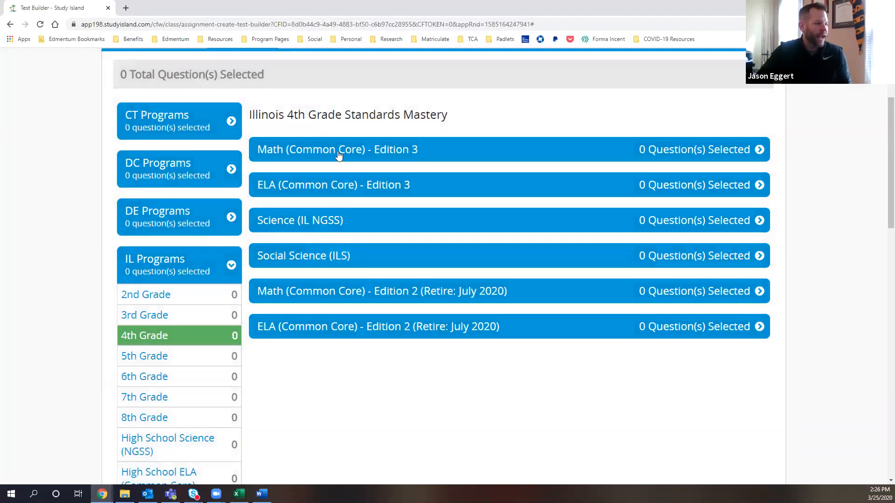
{"action": "left_click", "coordinate": [338, 152]}
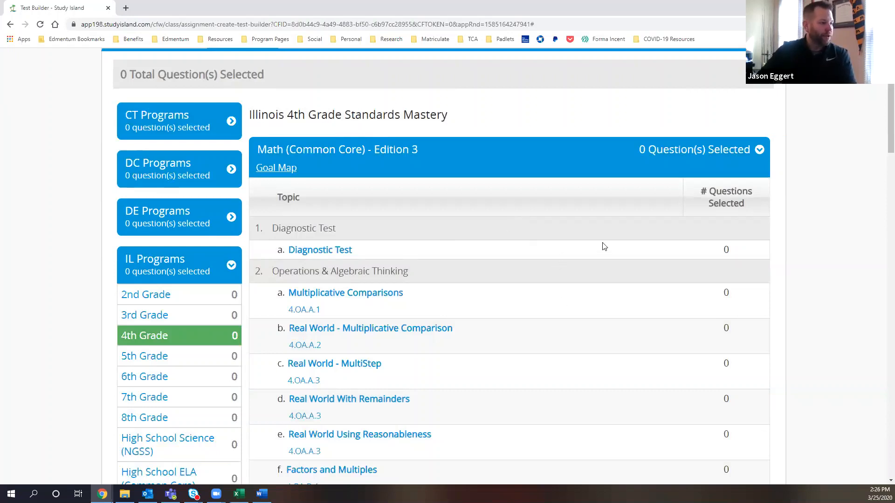
- Open the Add Fractions topic under Numbers & Operations - Fractions and expand its Assessment Questions
{"action": "scroll", "coordinate": [604, 246], "scroll_direction": "down", "scroll_amount": 1}
{"action": "scroll", "coordinate": [604, 247], "scroll_direction": "down", "scroll_amount": 2}
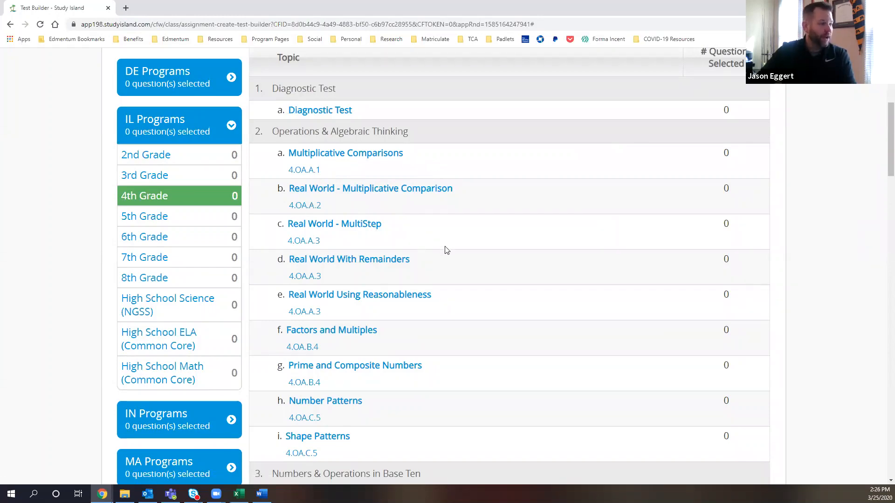
{"action": "scroll", "coordinate": [463, 262], "scroll_direction": "down", "scroll_amount": 3}
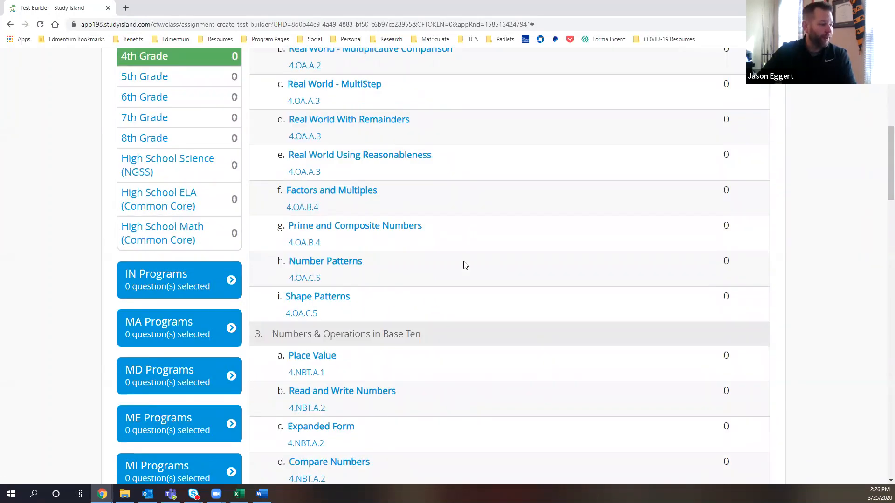
{"action": "scroll", "coordinate": [463, 265], "scroll_direction": "down", "scroll_amount": 3}
{"action": "scroll", "coordinate": [463, 264], "scroll_direction": "down", "scroll_amount": 3}
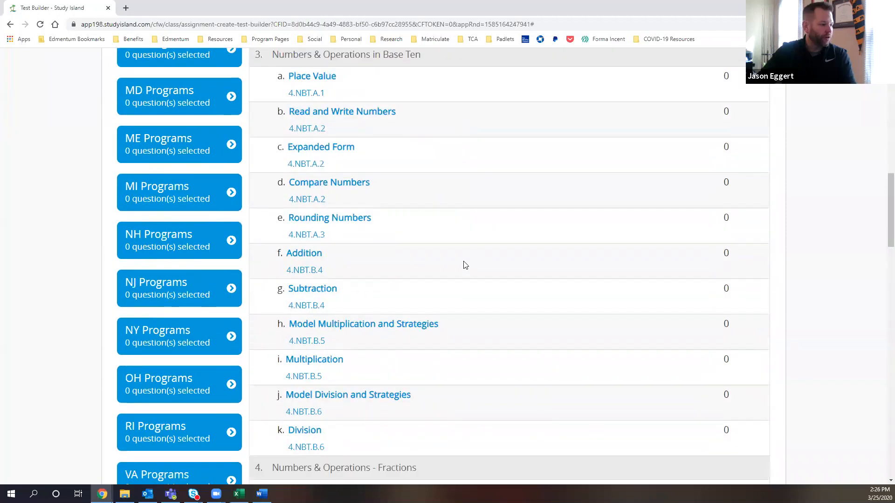
{"action": "scroll", "coordinate": [464, 265], "scroll_direction": "down", "scroll_amount": 8}
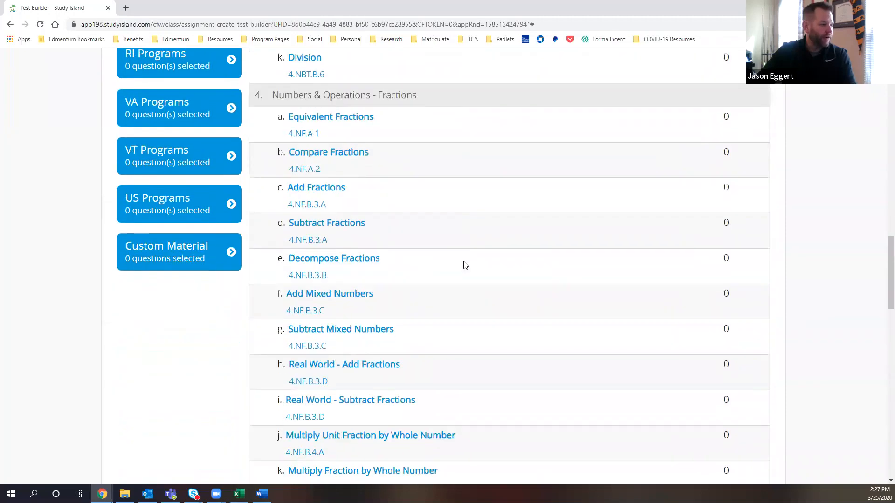
{"action": "scroll", "coordinate": [464, 265], "scroll_direction": "down", "scroll_amount": 1}
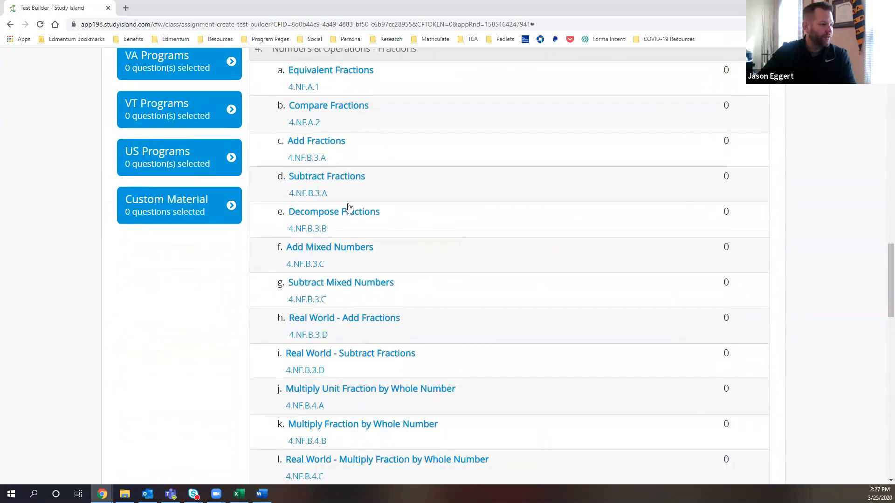
{"action": "left_click", "coordinate": [311, 143]}
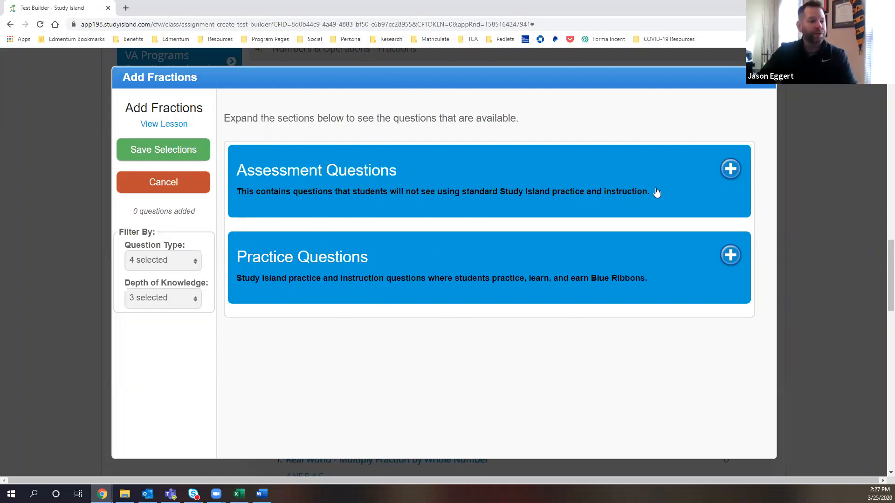
{"action": "left_click", "coordinate": [730, 169]}
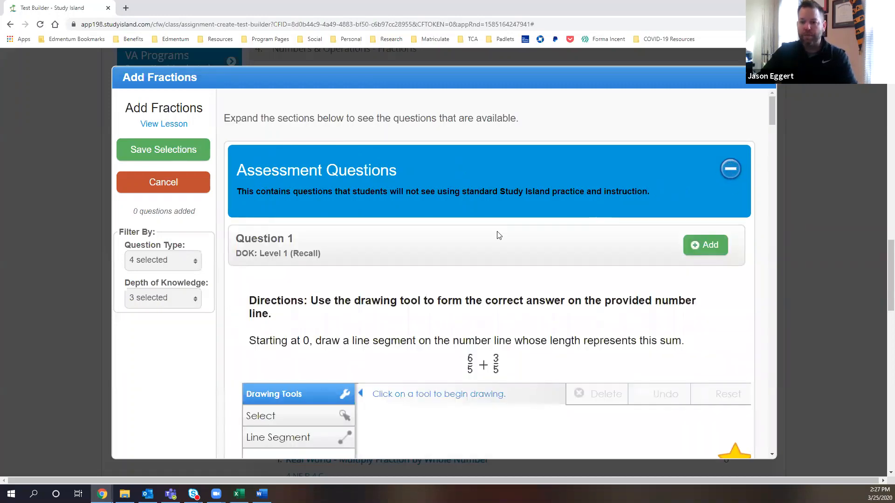
- Review the first Add Fractions assessment questions and add Question 4 (11/8 + 1/8) to the test
{"action": "scroll", "coordinate": [497, 235], "scroll_direction": "down", "scroll_amount": 4}
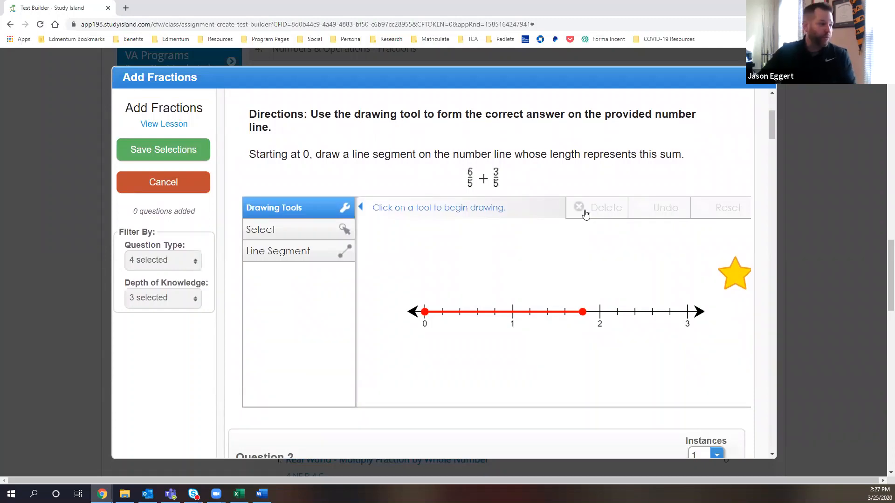
{"action": "scroll", "coordinate": [586, 214], "scroll_direction": "down", "scroll_amount": 6}
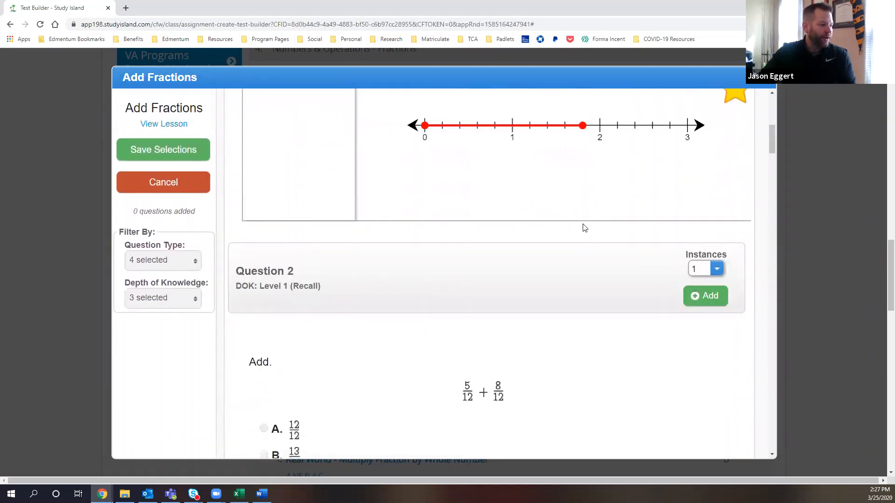
{"action": "scroll", "coordinate": [582, 227], "scroll_direction": "down", "scroll_amount": 2}
{"action": "scroll", "coordinate": [564, 240], "scroll_direction": "up", "scroll_amount": 2}
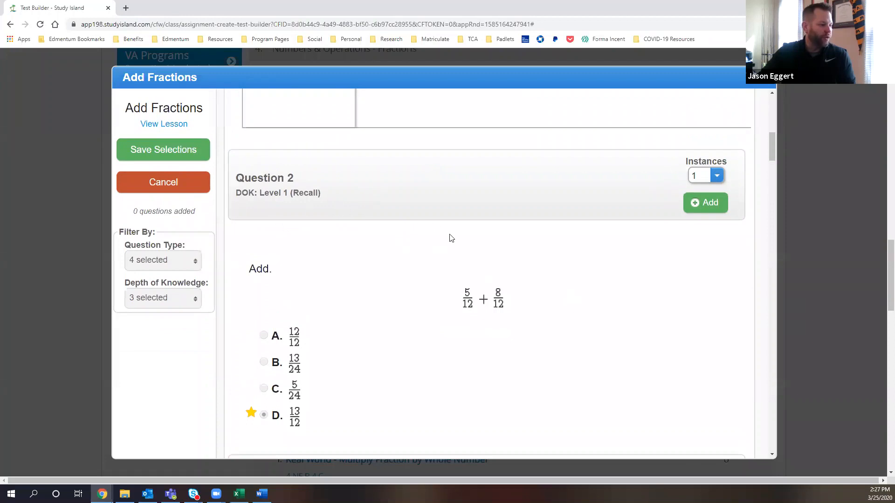
{"action": "scroll", "coordinate": [450, 237], "scroll_direction": "down", "scroll_amount": 2}
{"action": "scroll", "coordinate": [451, 238], "scroll_direction": "down", "scroll_amount": 5}
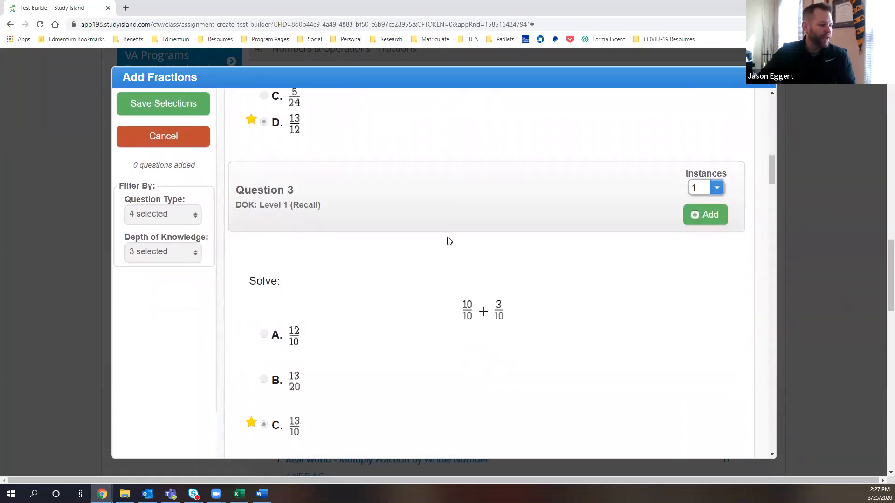
{"action": "scroll", "coordinate": [450, 241], "scroll_direction": "down", "scroll_amount": 2}
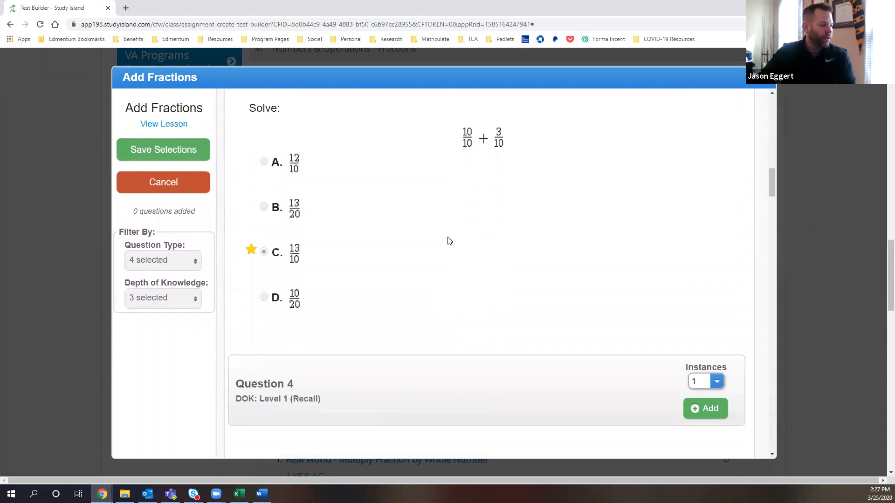
{"action": "scroll", "coordinate": [449, 240], "scroll_direction": "down", "scroll_amount": 3}
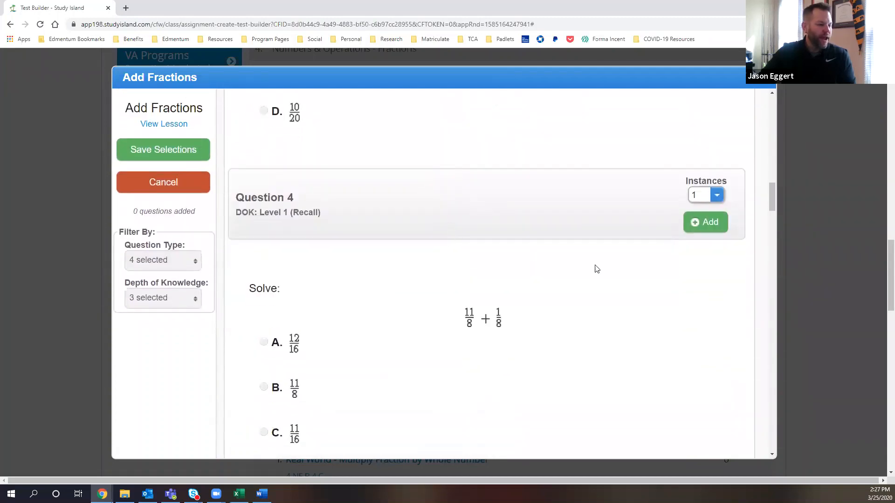
{"action": "left_click", "coordinate": [706, 222]}
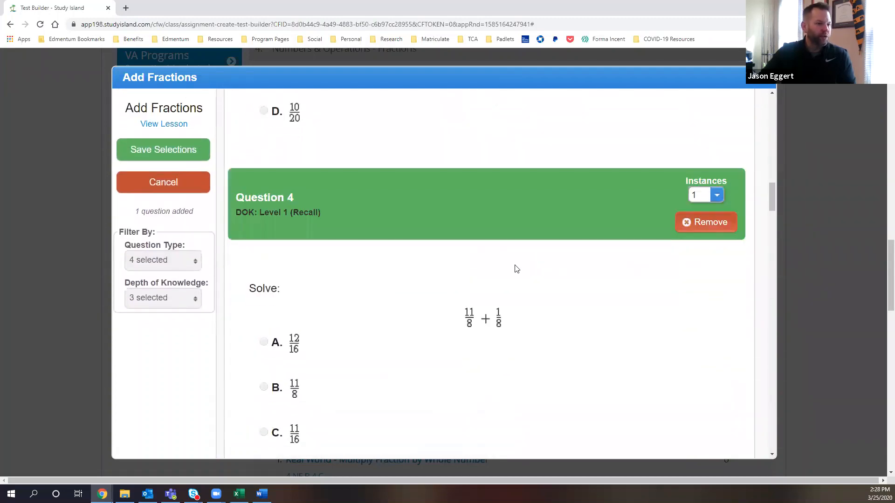
- Take the briefly added assessment Question 2 back out and add Question 1 (6/5 + 3/5 number line) to the test
{"action": "scroll", "coordinate": [513, 266], "scroll_direction": "up", "scroll_amount": 6}
{"action": "scroll", "coordinate": [513, 270], "scroll_direction": "up", "scroll_amount": 10}
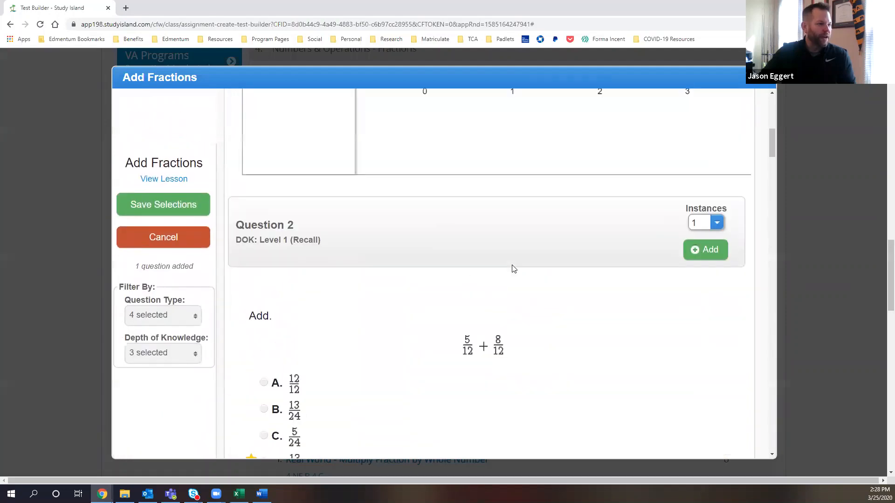
{"action": "scroll", "coordinate": [583, 301], "scroll_direction": "down", "scroll_amount": 3}
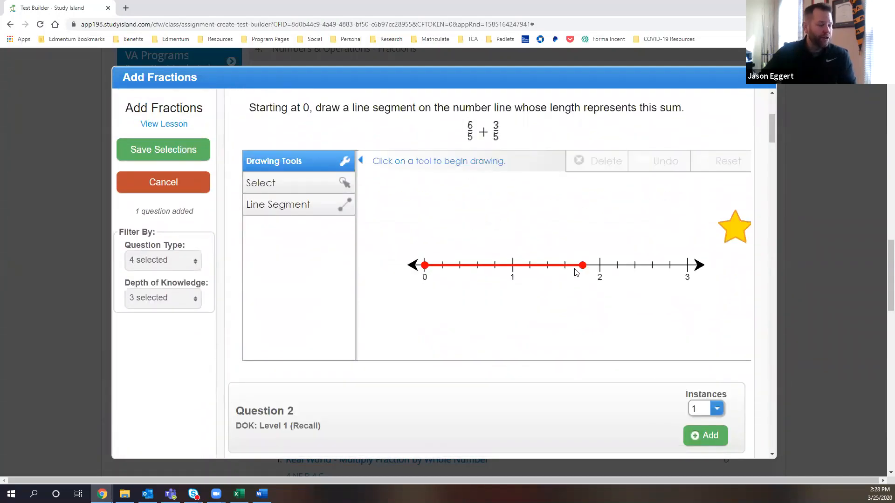
{"action": "left_click", "coordinate": [709, 435]}
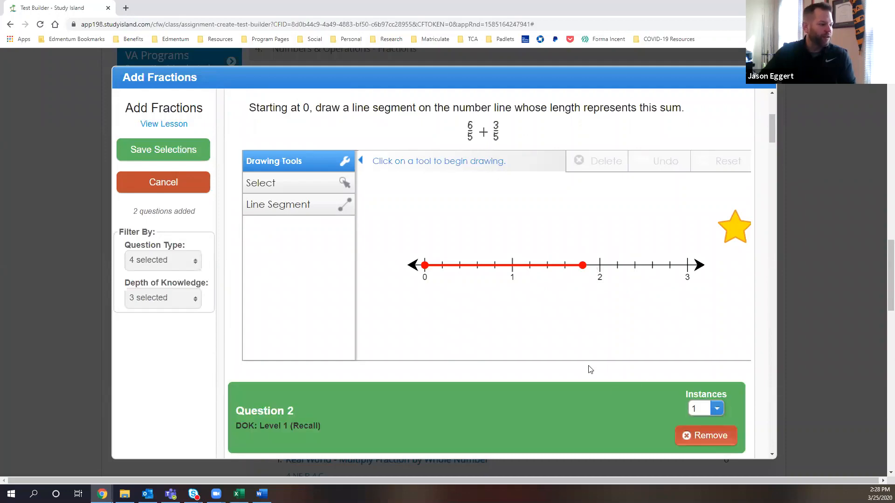
{"action": "left_click", "coordinate": [710, 436]}
{"action": "scroll", "coordinate": [667, 308], "scroll_direction": "up", "scroll_amount": 3}
{"action": "left_click", "coordinate": [706, 152]}
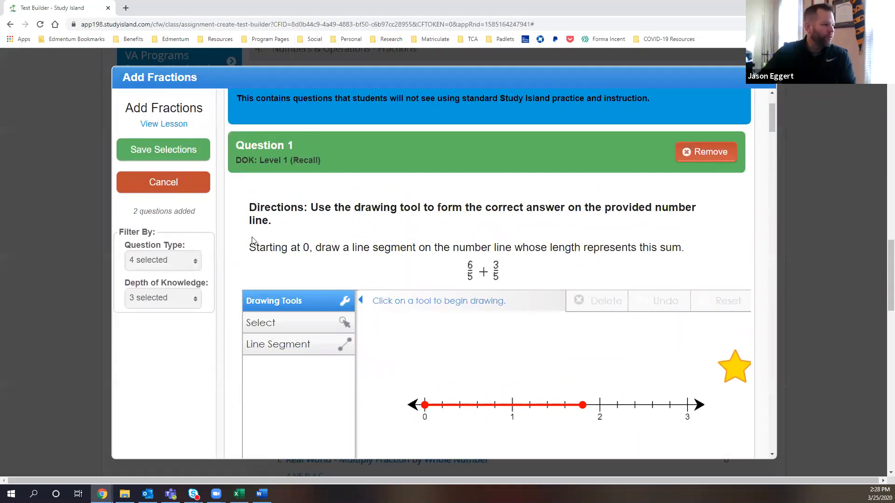
- Collapse the Assessment Questions, expand the Practice Questions and add practice Question 1 (3/8 + 2/8 = n) to the test
{"action": "scroll", "coordinate": [661, 181], "scroll_direction": "up", "scroll_amount": 2}
{"action": "left_click", "coordinate": [730, 167]}
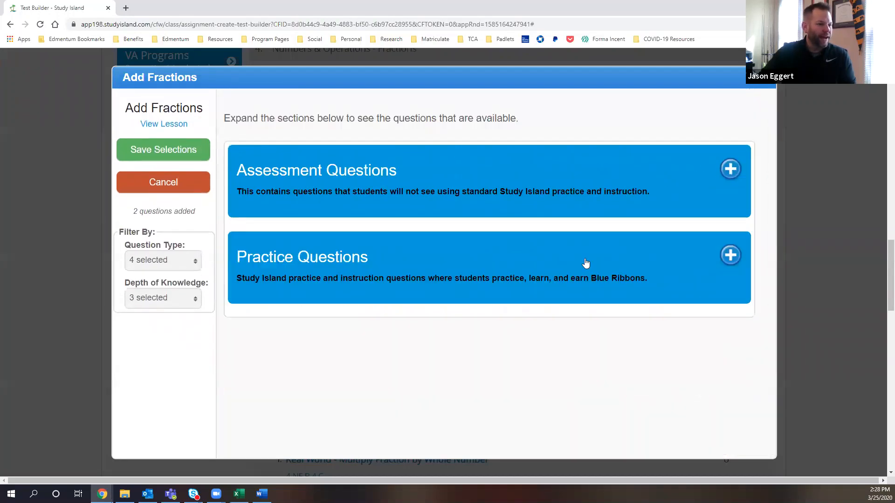
{"action": "left_click", "coordinate": [729, 257]}
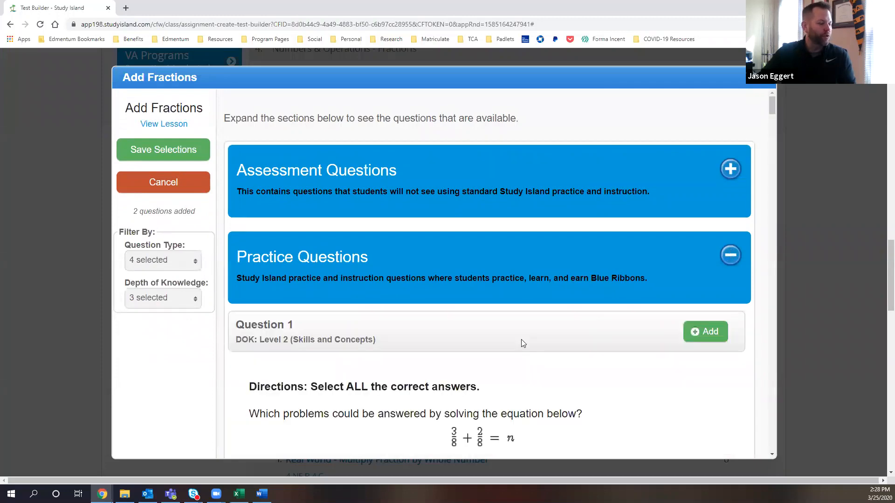
{"action": "scroll", "coordinate": [522, 343], "scroll_direction": "down", "scroll_amount": 2}
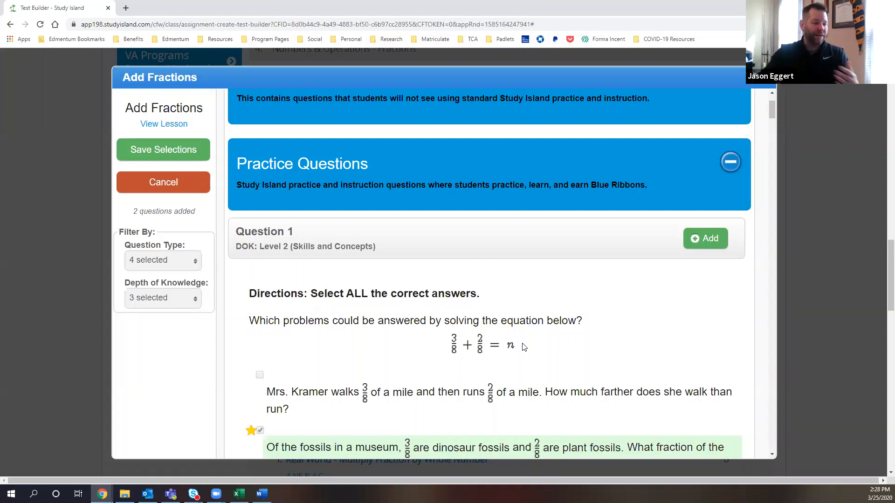
{"action": "scroll", "coordinate": [541, 325], "scroll_direction": "down", "scroll_amount": 2}
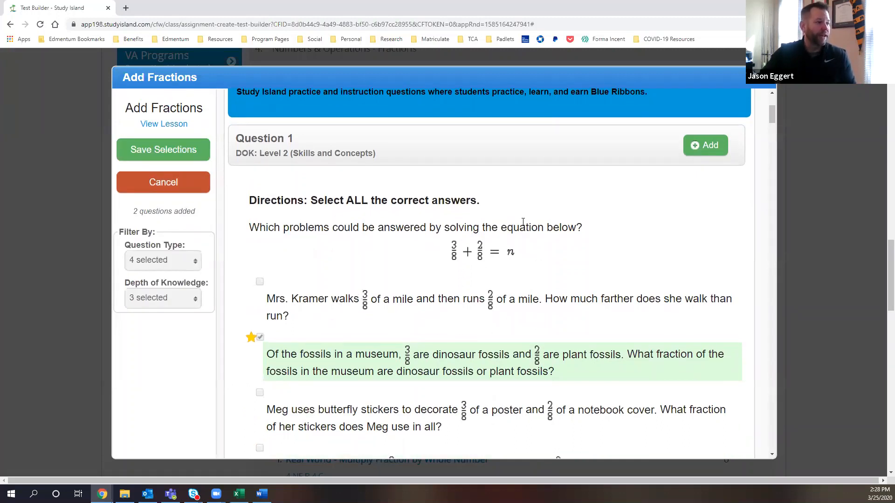
{"action": "left_click", "coordinate": [727, 145]}
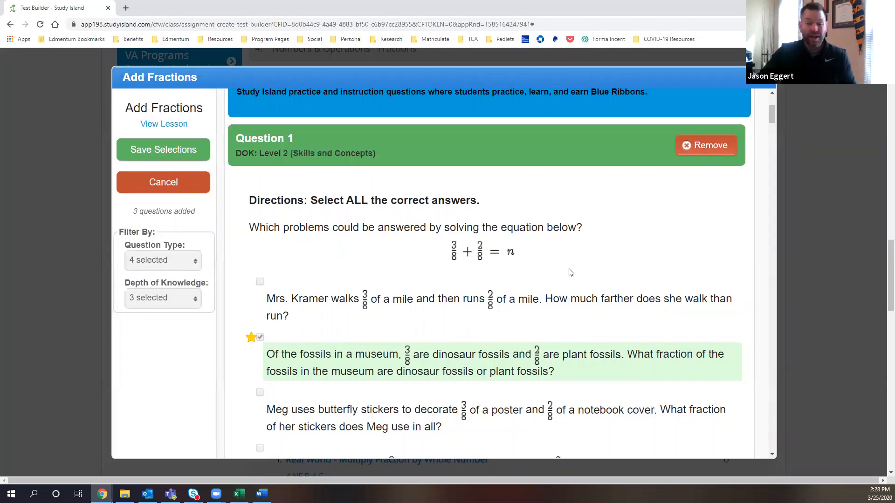
- Add Add Fractions practice Question 2 (2/5 + 3/4 = n) to the test
{"action": "scroll", "coordinate": [539, 279], "scroll_direction": "down", "scroll_amount": 5}
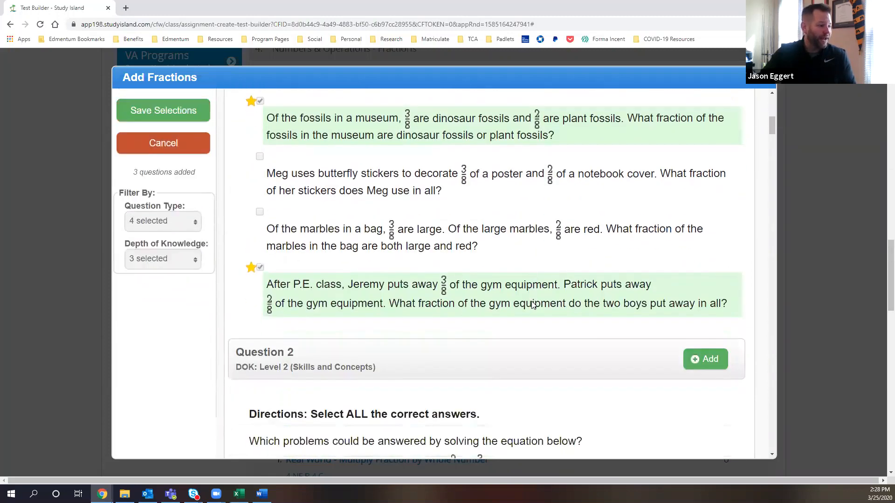
{"action": "scroll", "coordinate": [533, 304], "scroll_direction": "down", "scroll_amount": 2}
{"action": "scroll", "coordinate": [342, 234], "scroll_direction": "down", "scroll_amount": 2}
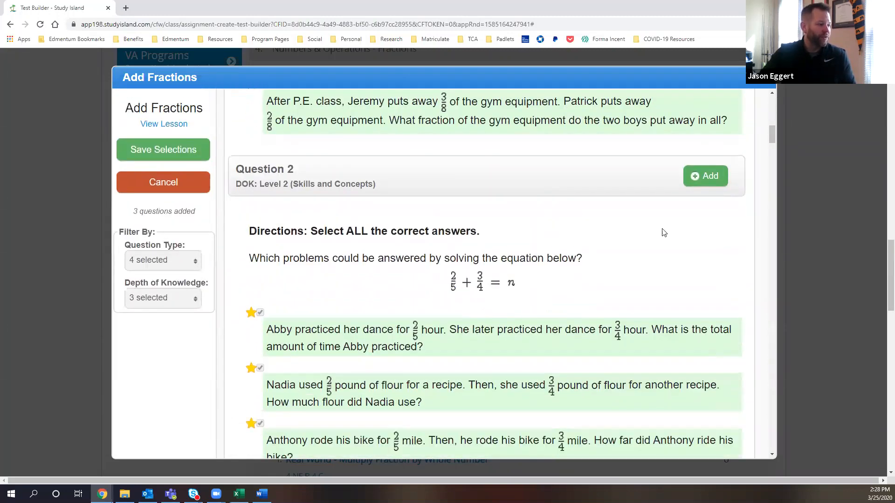
{"action": "left_click", "coordinate": [706, 177]}
- Examine the available Question Type and Depth of Knowledge filter options for Add Fractions
{"action": "scroll", "coordinate": [511, 322], "scroll_direction": "down", "scroll_amount": 7}
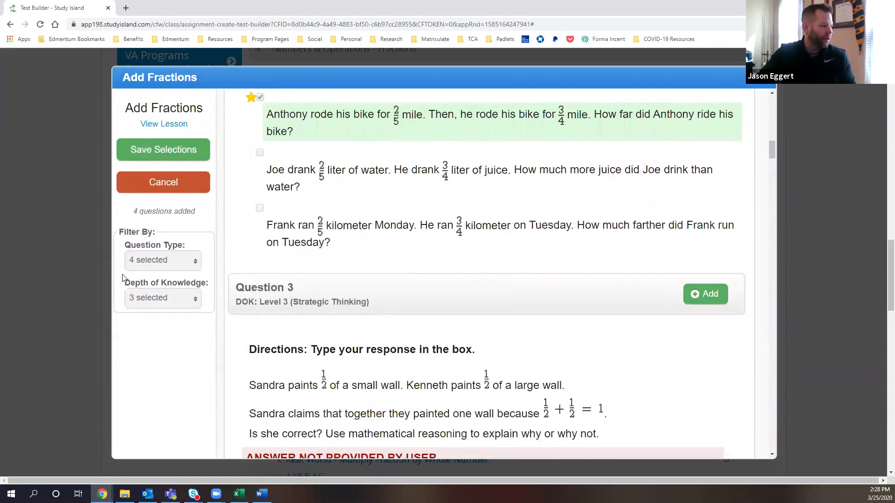
{"action": "left_click", "coordinate": [195, 265]}
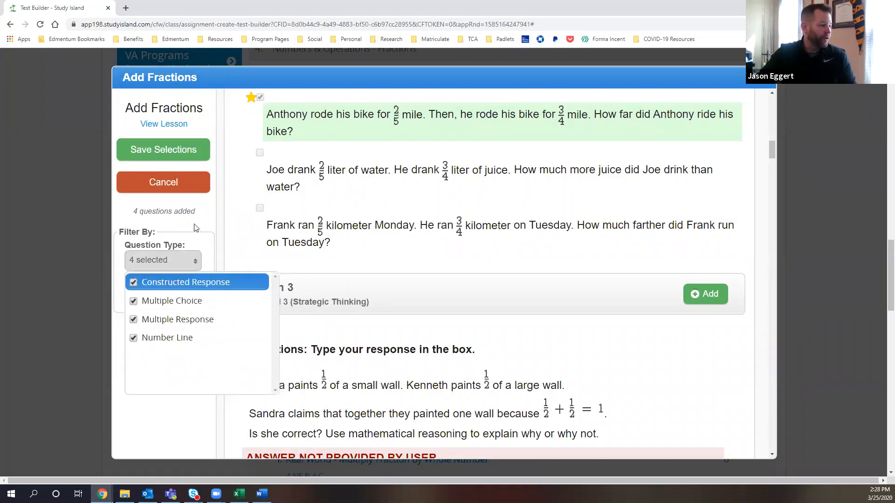
{"action": "left_click", "coordinate": [179, 267]}
{"action": "left_click", "coordinate": [183, 300]}
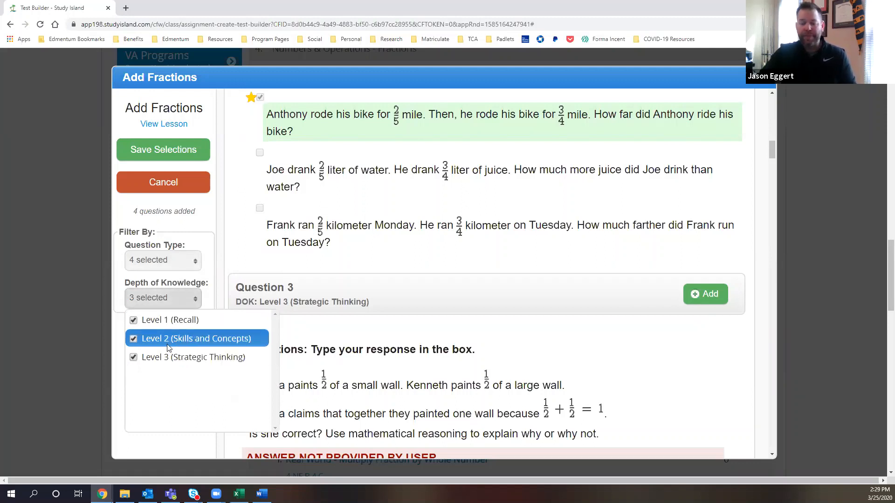
{"action": "left_click", "coordinate": [196, 229]}
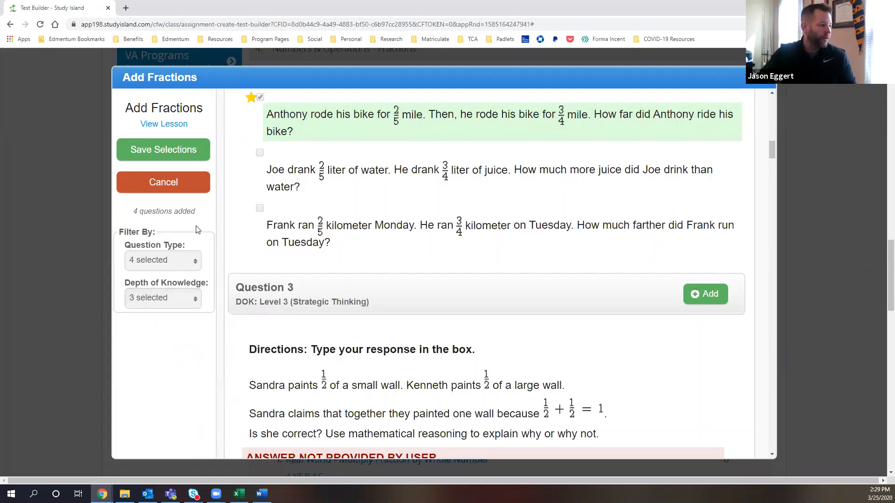
- Save the Add Fractions selections and open the Practice Questions of the Subtract Fractions topic
{"action": "left_click", "coordinate": [179, 149]}
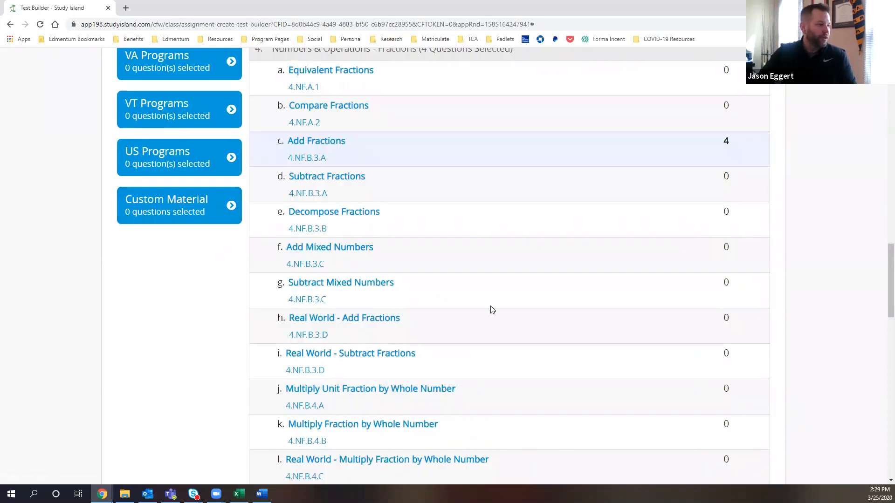
{"action": "scroll", "coordinate": [490, 310], "scroll_direction": "down", "scroll_amount": 1}
{"action": "scroll", "coordinate": [484, 306], "scroll_direction": "up", "scroll_amount": 2}
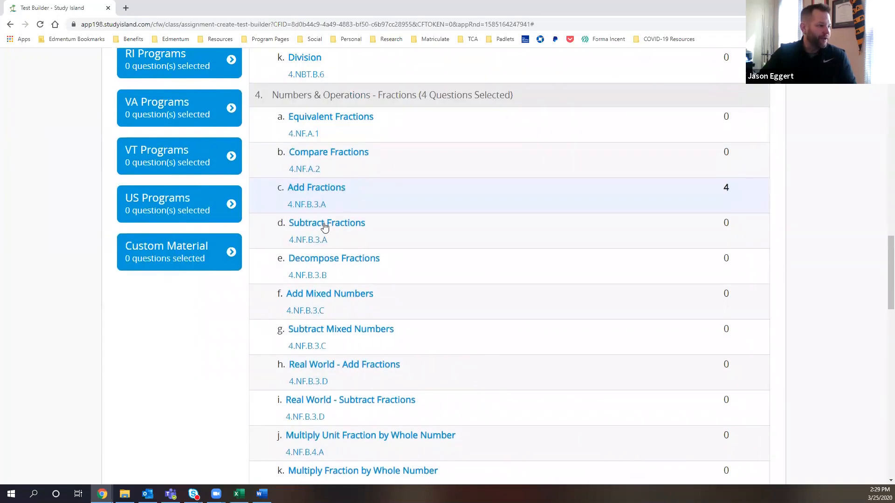
{"action": "left_click", "coordinate": [325, 225]}
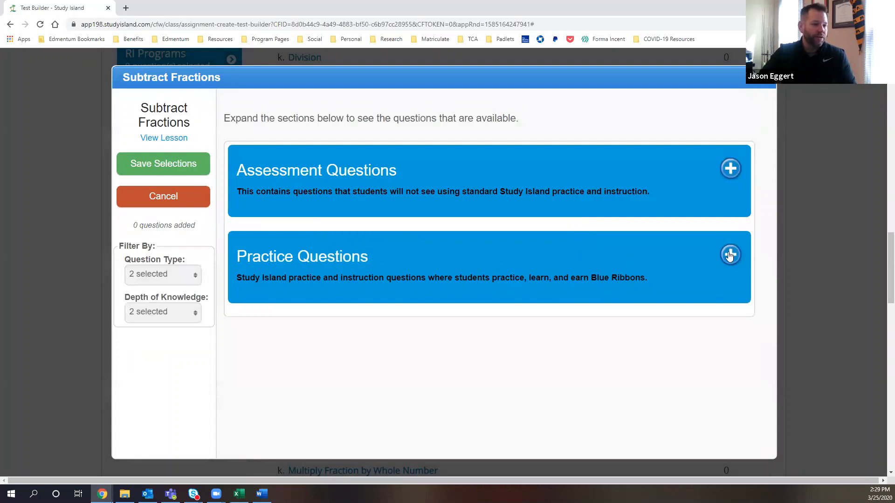
{"action": "left_click", "coordinate": [730, 255]}
- Add Subtract Fractions practice Question 1 (7/8 − 5/8 = n) to the test
{"action": "scroll", "coordinate": [467, 305], "scroll_direction": "down", "scroll_amount": 5}
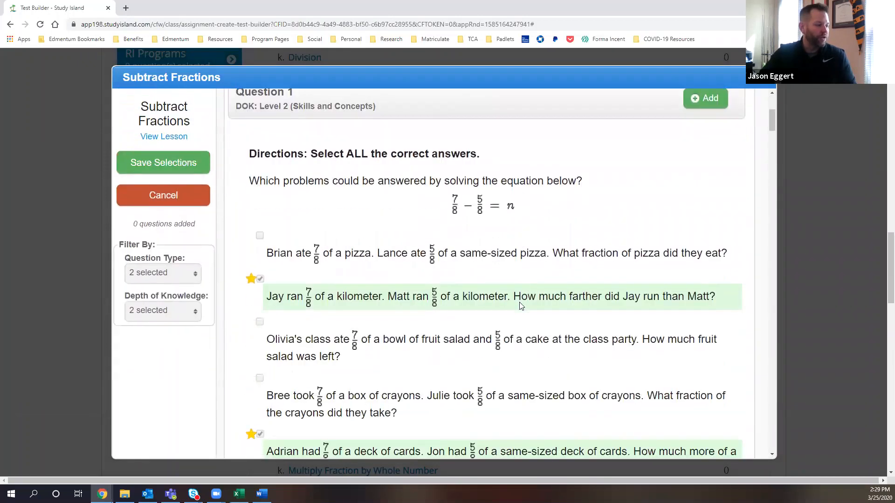
{"action": "scroll", "coordinate": [520, 305], "scroll_direction": "down", "scroll_amount": 1}
{"action": "scroll", "coordinate": [536, 289], "scroll_direction": "up", "scroll_amount": 1}
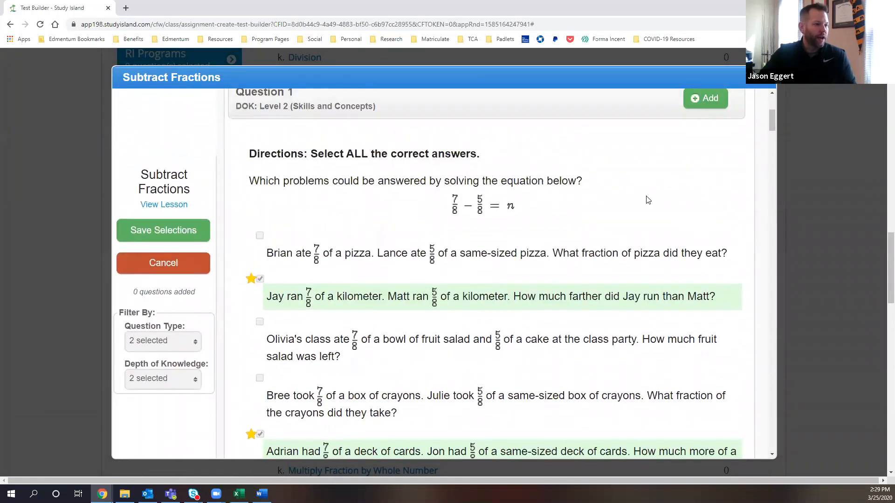
{"action": "left_click", "coordinate": [693, 108]}
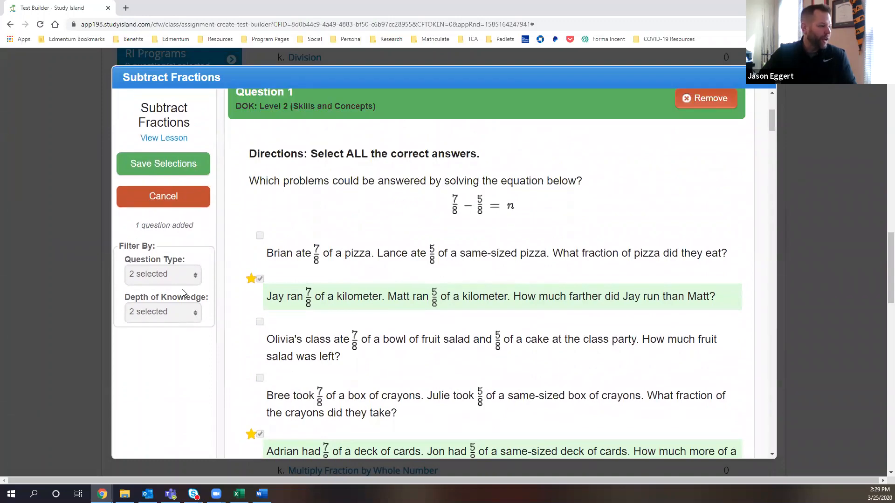
- Add Subtract Fractions practice Question 2, the fence-painting problem with 3/8 and 5/8, to the test
{"action": "scroll", "coordinate": [424, 278], "scroll_direction": "down", "scroll_amount": 7}
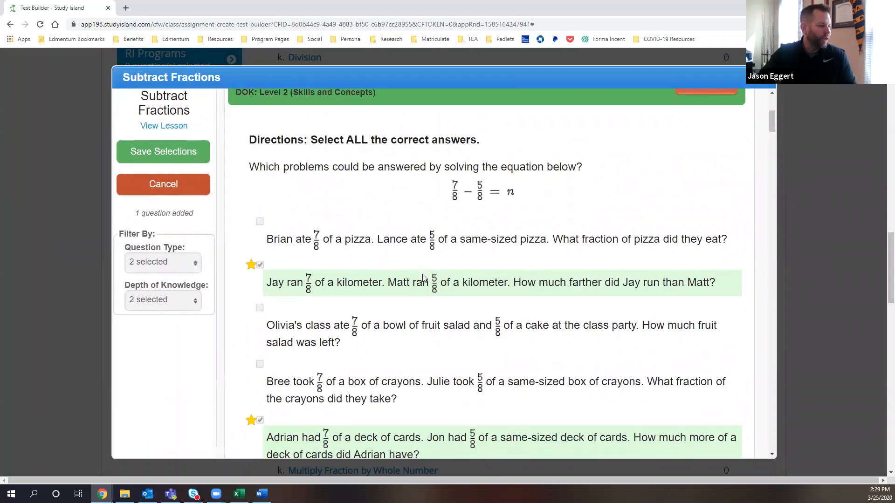
{"action": "scroll", "coordinate": [476, 309], "scroll_direction": "down", "scroll_amount": 2}
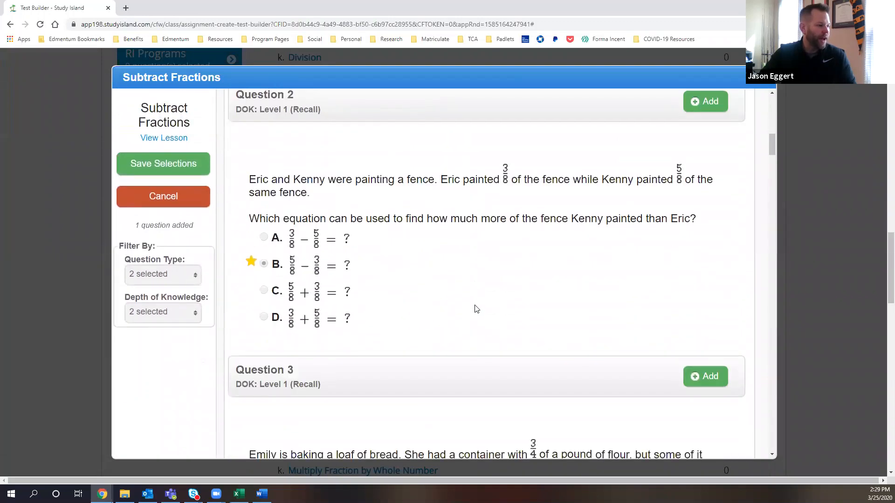
{"action": "scroll", "coordinate": [501, 301], "scroll_direction": "up", "scroll_amount": 1}
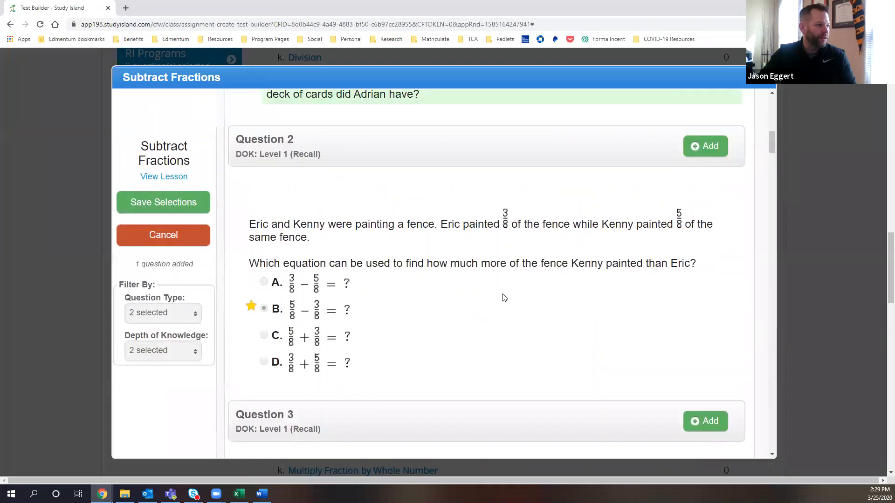
{"action": "left_click", "coordinate": [703, 148]}
- Try limiting the Subtract Fractions questions to Multiple Response by excluding Multiple Choice
{"action": "scroll", "coordinate": [476, 286], "scroll_direction": "down", "scroll_amount": 12}
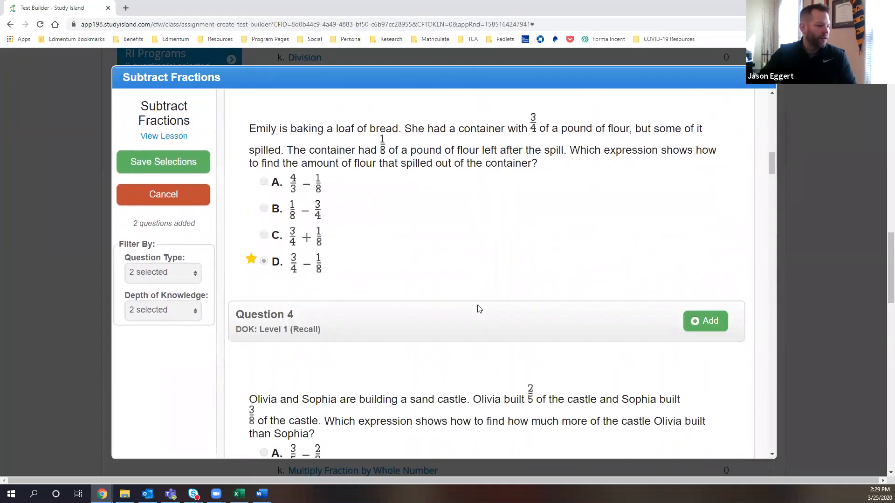
{"action": "scroll", "coordinate": [480, 309], "scroll_direction": "down", "scroll_amount": 2}
{"action": "left_click", "coordinate": [158, 274]}
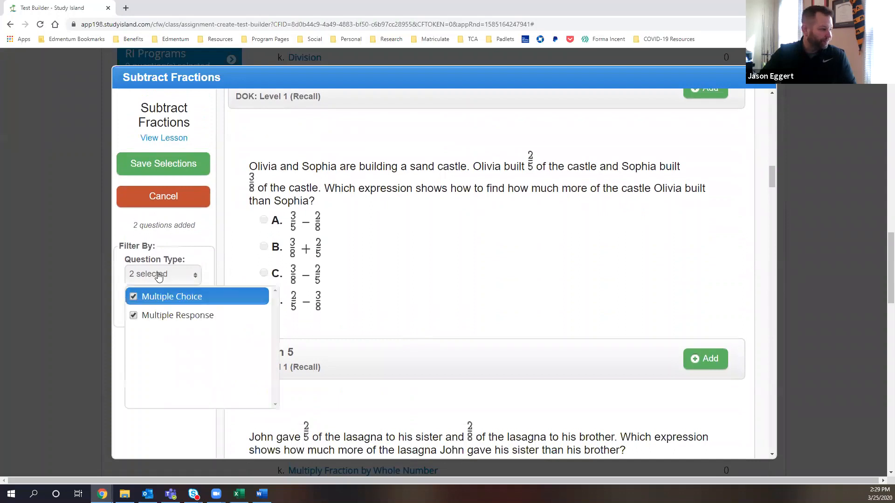
{"action": "left_click", "coordinate": [133, 297]}
{"action": "left_click", "coordinate": [149, 420]}
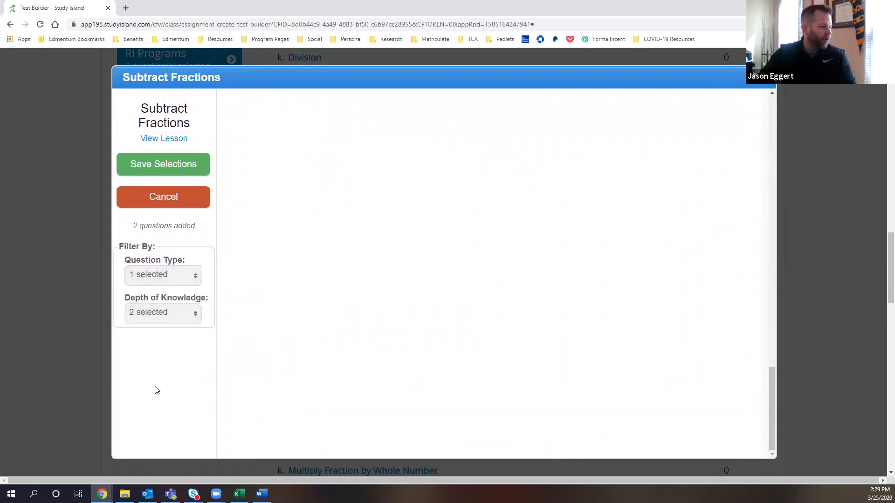
- Try excluding Level 2 (Skills and Concepts) and Level 1 (Recall) one at a time, restoring each level in the Depth of Knowledge filter
{"action": "left_click", "coordinate": [169, 319]}
{"action": "left_click", "coordinate": [153, 352]}
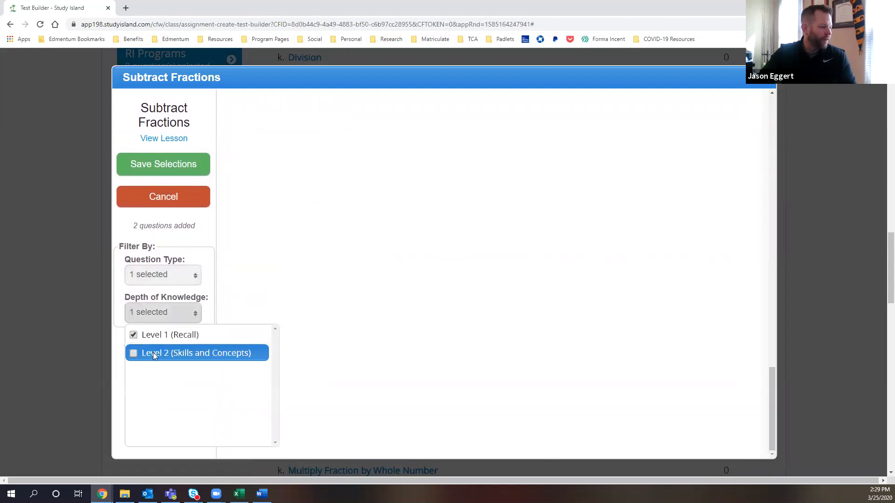
{"action": "left_click", "coordinate": [153, 352]}
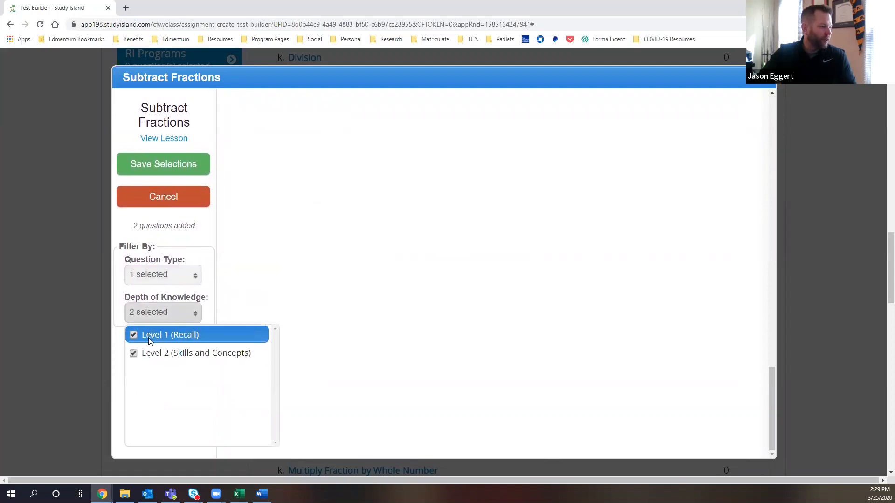
{"action": "scroll", "coordinate": [457, 286], "scroll_direction": "up", "scroll_amount": 5}
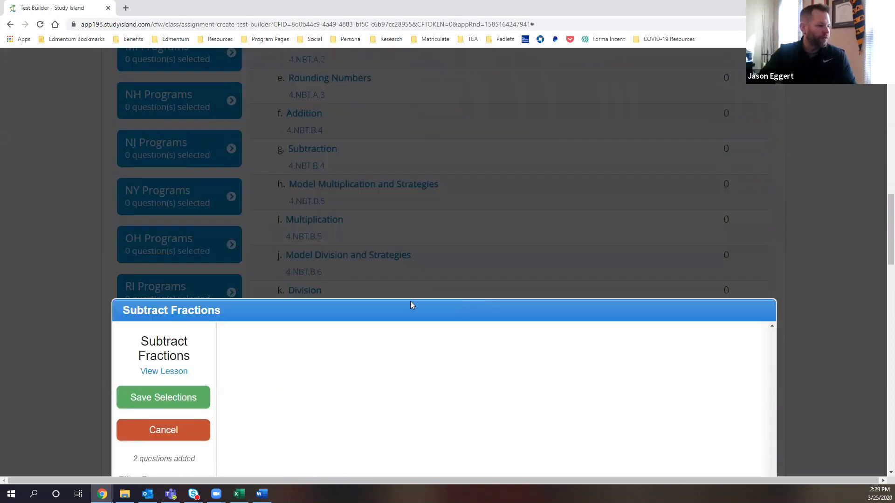
{"action": "scroll", "coordinate": [411, 301], "scroll_direction": "down", "scroll_amount": 10}
{"action": "scroll", "coordinate": [185, 230], "scroll_direction": "up", "scroll_amount": 5}
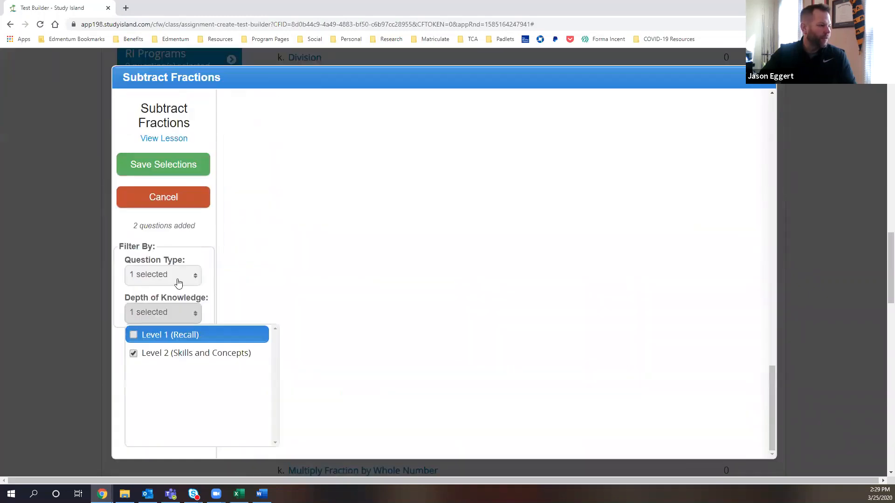
{"action": "left_click", "coordinate": [163, 338]}
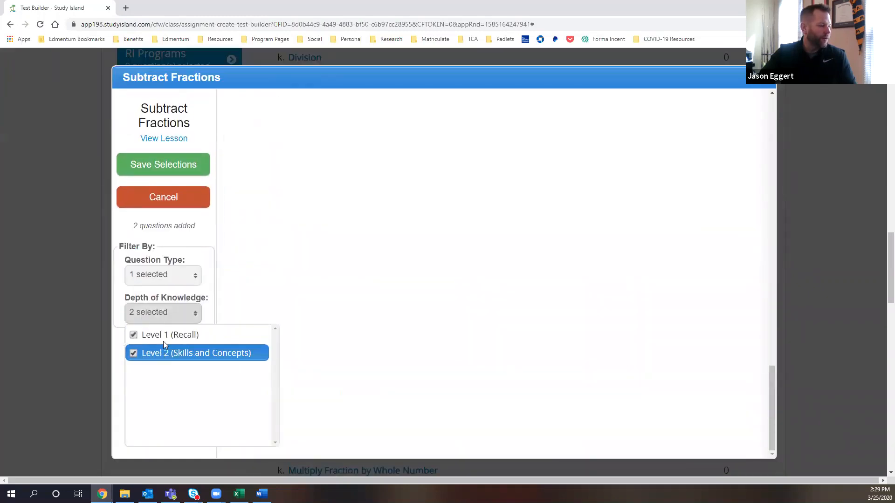
- Include Multiple Choice in the Question Type filter again and return to practice Question 3
{"action": "left_click", "coordinate": [152, 283]}
{"action": "left_click", "coordinate": [160, 297]}
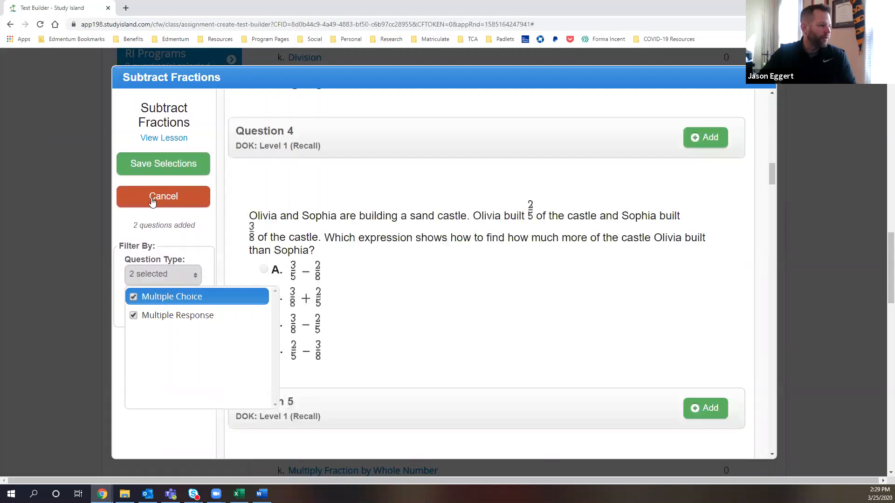
{"action": "scroll", "coordinate": [547, 274], "scroll_direction": "up", "scroll_amount": 4}
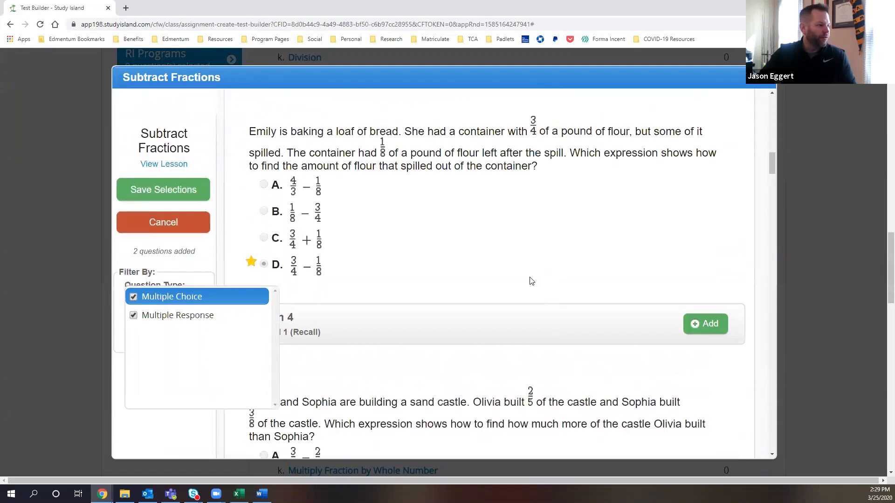
{"action": "left_click", "coordinate": [518, 265]}
{"action": "scroll", "coordinate": [524, 268], "scroll_direction": "up", "scroll_amount": 4}
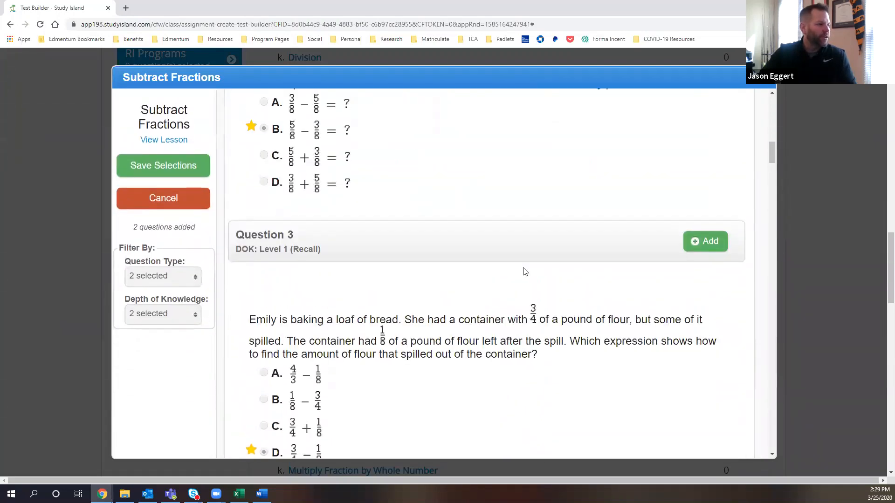
- Add Subtract Fractions assessment Question 4, the 5/6 − 2/6 problem, to the test and save the selections
{"action": "scroll", "coordinate": [524, 272], "scroll_direction": "up", "scroll_amount": 5}
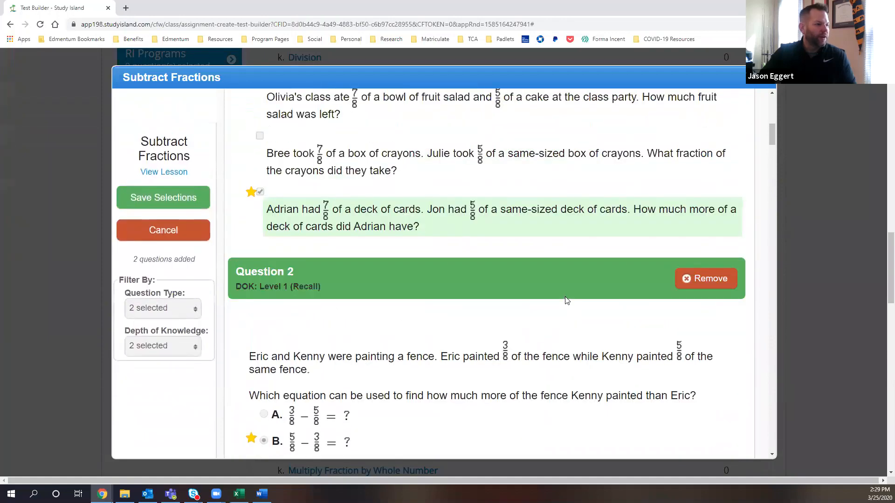
{"action": "scroll", "coordinate": [567, 298], "scroll_direction": "up", "scroll_amount": 8}
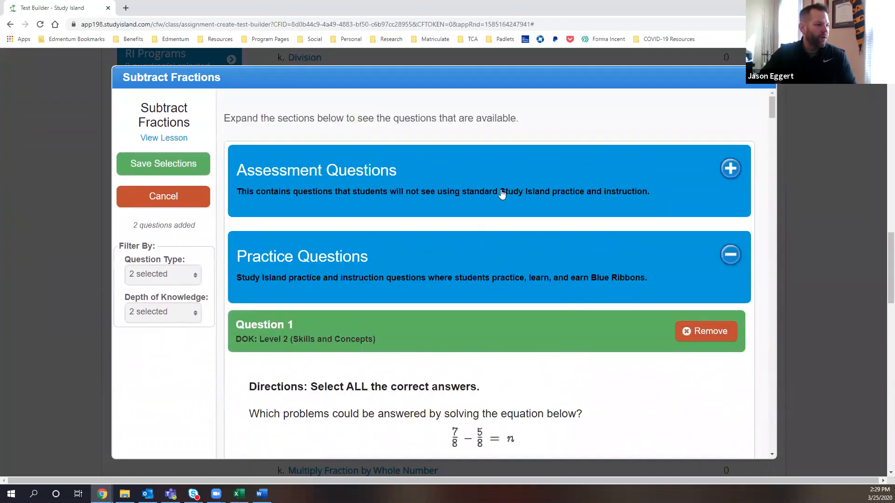
{"action": "left_click", "coordinate": [502, 194]}
{"action": "scroll", "coordinate": [585, 323], "scroll_direction": "down", "scroll_amount": 7}
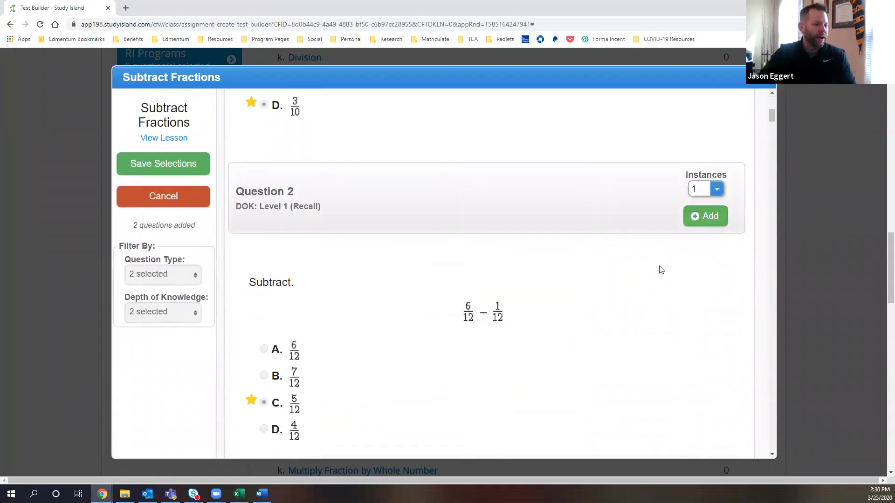
{"action": "scroll", "coordinate": [622, 307], "scroll_direction": "down", "scroll_amount": 8}
{"action": "scroll", "coordinate": [616, 316], "scroll_direction": "down", "scroll_amount": 5}
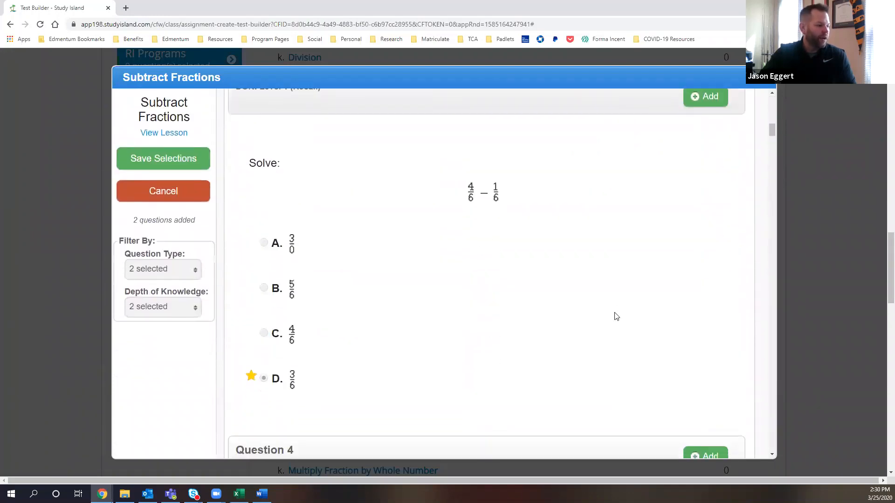
{"action": "left_click", "coordinate": [707, 230]}
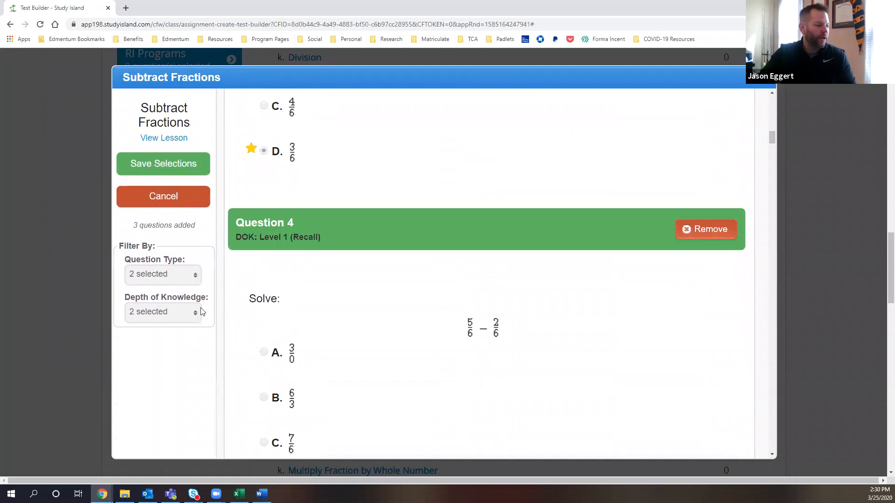
{"action": "left_click", "coordinate": [156, 163]}
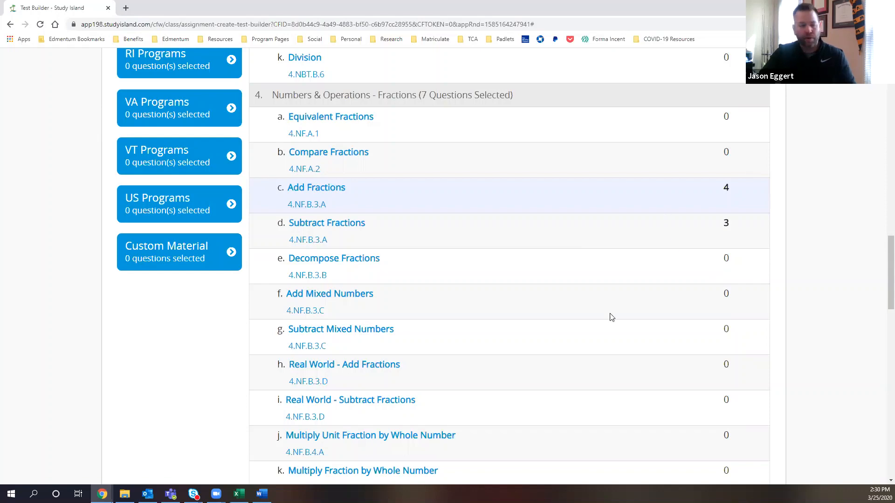
- Save the finished fractions test to the library and exit the test builder
{"action": "scroll", "coordinate": [506, 326], "scroll_direction": "up", "scroll_amount": 3}
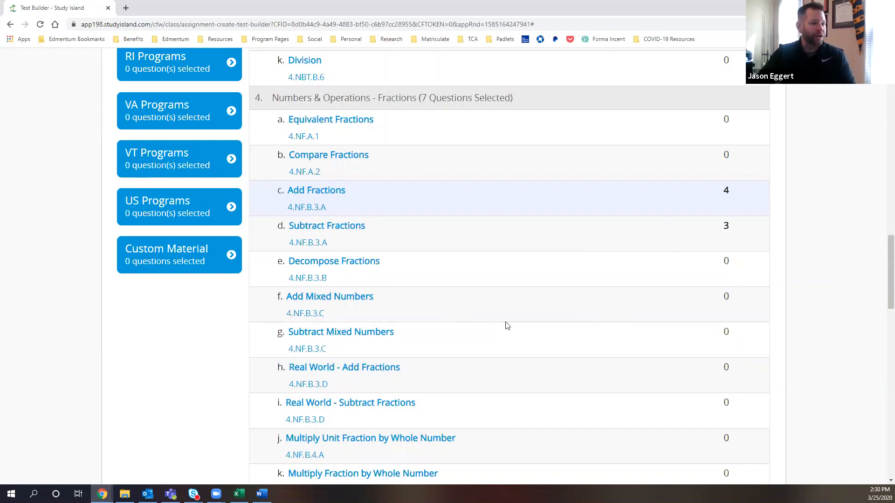
{"action": "scroll", "coordinate": [549, 336], "scroll_direction": "down", "scroll_amount": 16}
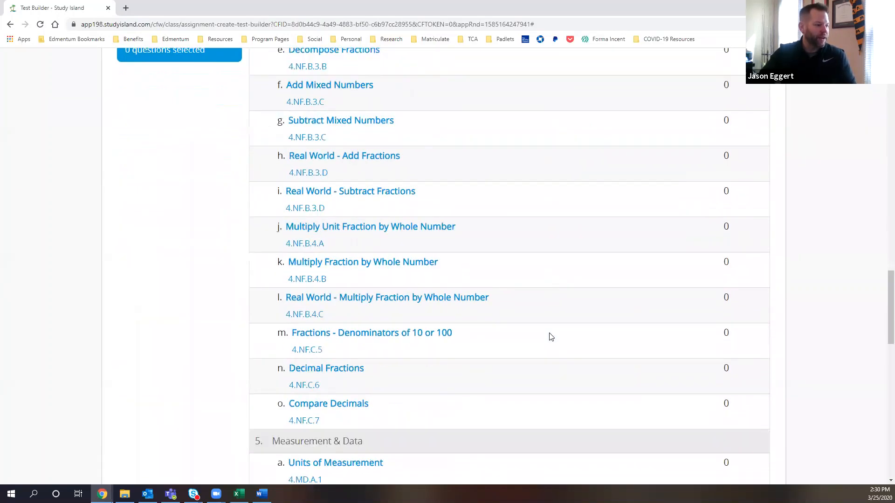
{"action": "scroll", "coordinate": [545, 336], "scroll_direction": "down", "scroll_amount": 8}
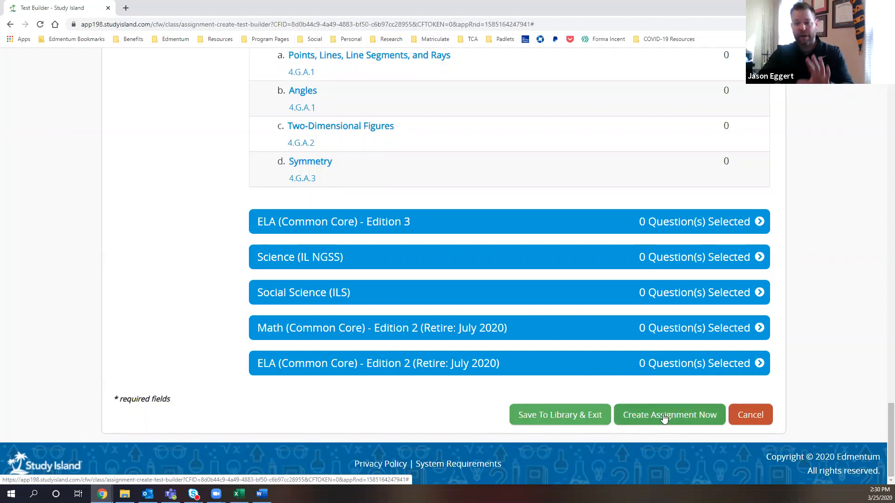
{"action": "left_click", "coordinate": [576, 414]}
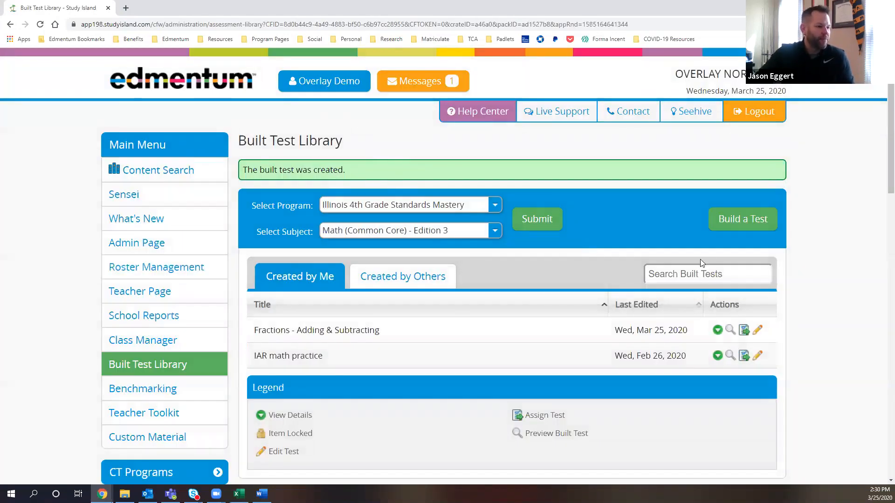
- Review your own built tests for Illinois 4th grade math and show those created by others
{"action": "scroll", "coordinate": [629, 246], "scroll_direction": "down", "scroll_amount": 2}
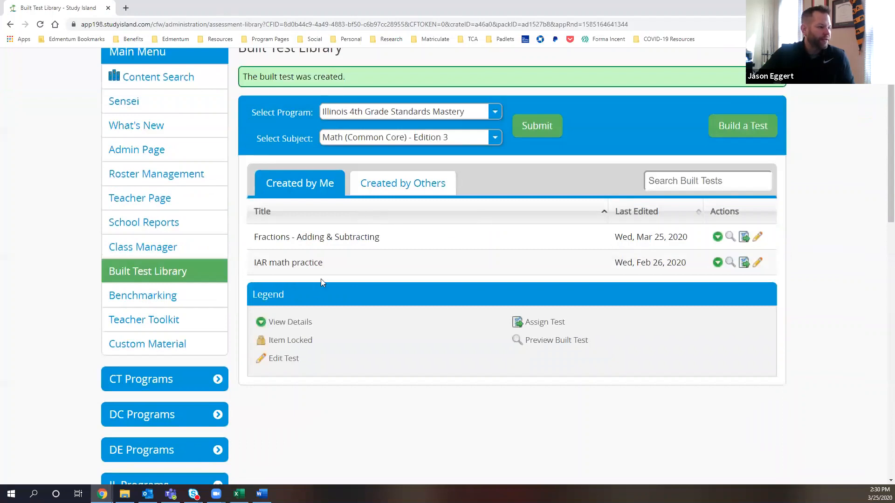
{"action": "scroll", "coordinate": [405, 236], "scroll_direction": "up", "scroll_amount": 1}
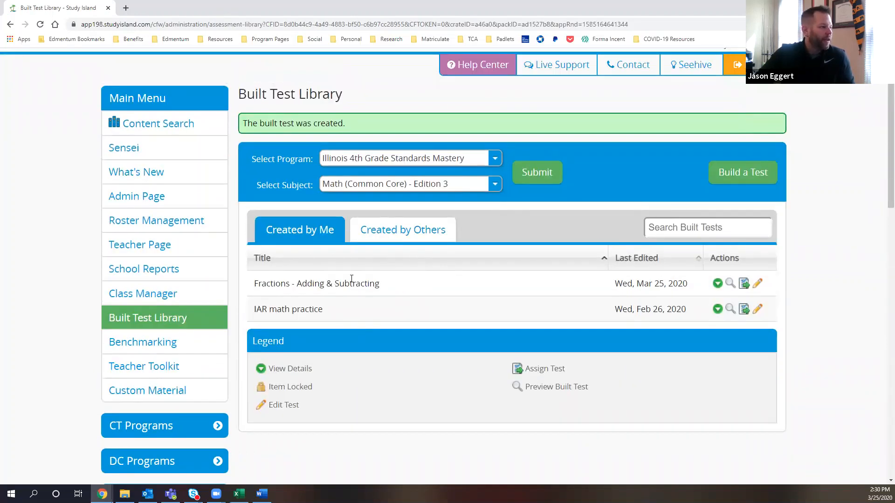
{"action": "left_click", "coordinate": [410, 234]}
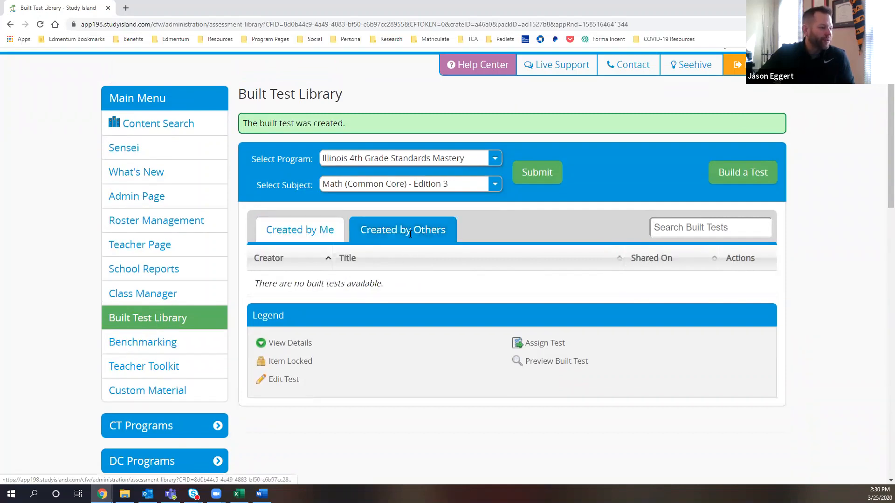
- Reload the Built Test Library and list the built tests for All Programs and All Subjects
{"action": "left_click", "coordinate": [157, 321]}
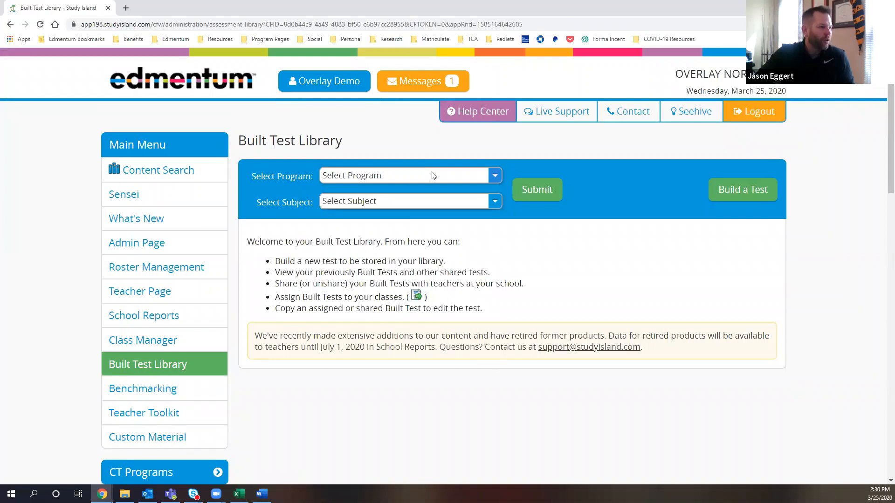
{"action": "left_click", "coordinate": [537, 191]}
{"action": "left_click", "coordinate": [529, 76]}
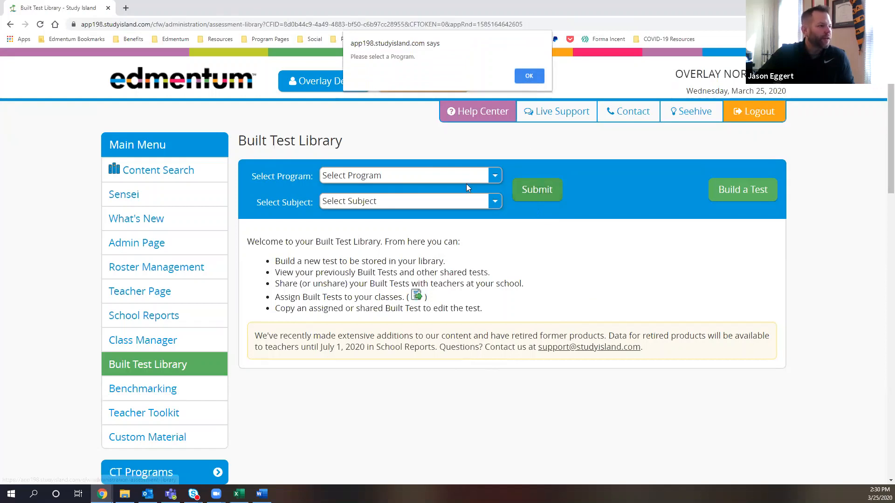
{"action": "left_click", "coordinate": [465, 175]}
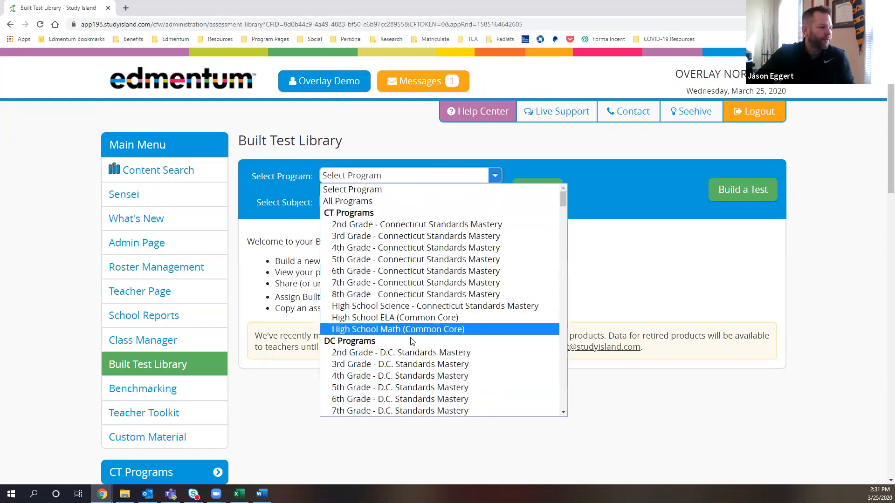
{"action": "left_click", "coordinate": [364, 201]}
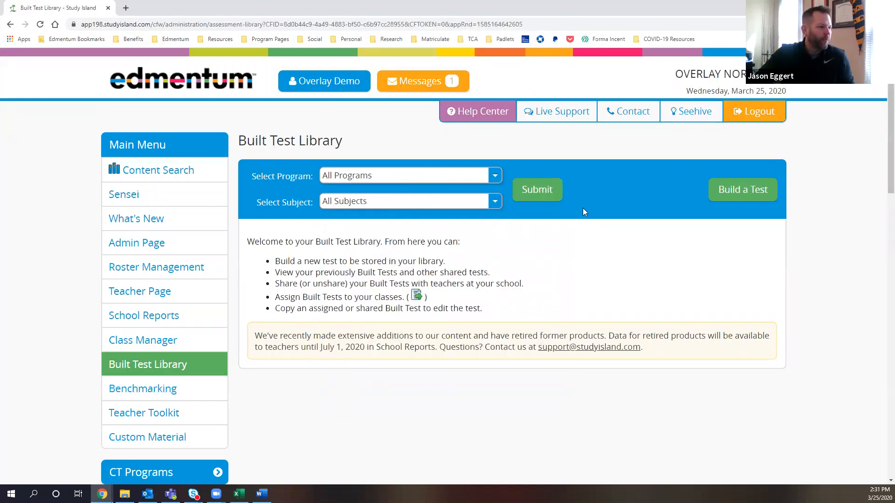
{"action": "left_click", "coordinate": [547, 189]}
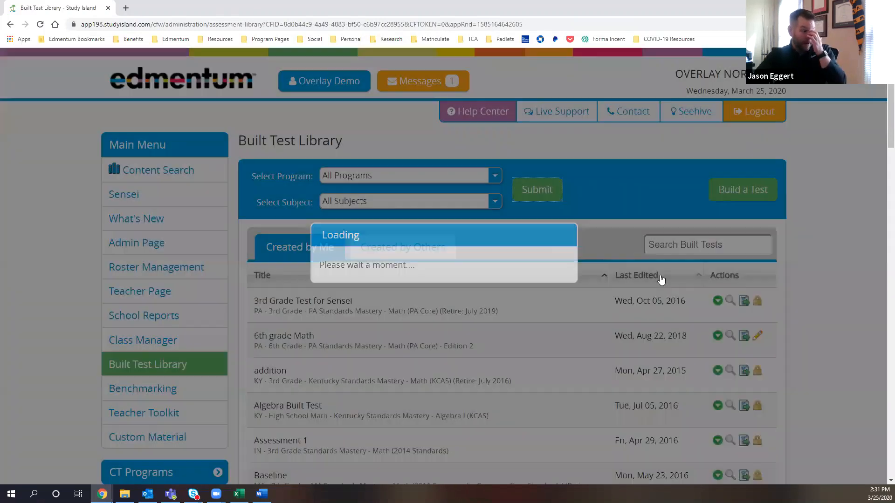
- Look through your own built tests across all programs and show the tests created by others
{"action": "scroll", "coordinate": [584, 319], "scroll_direction": "down", "scroll_amount": 2}
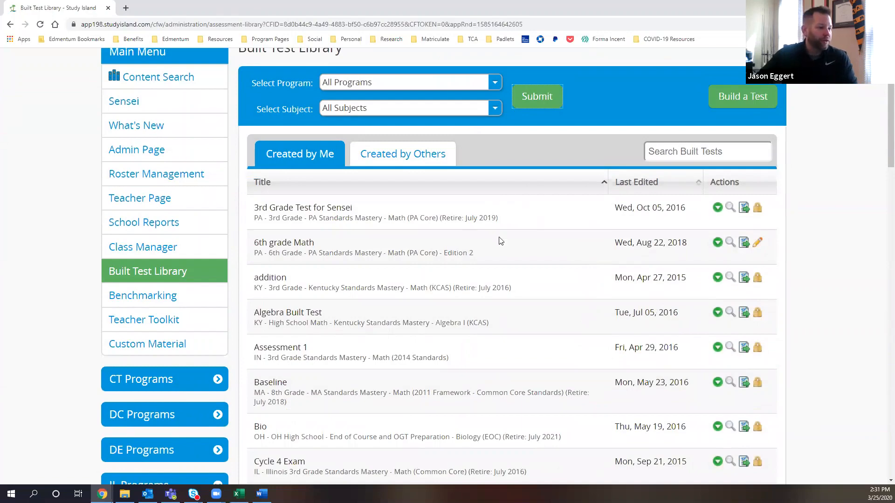
{"action": "scroll", "coordinate": [463, 246], "scroll_direction": "down", "scroll_amount": 8}
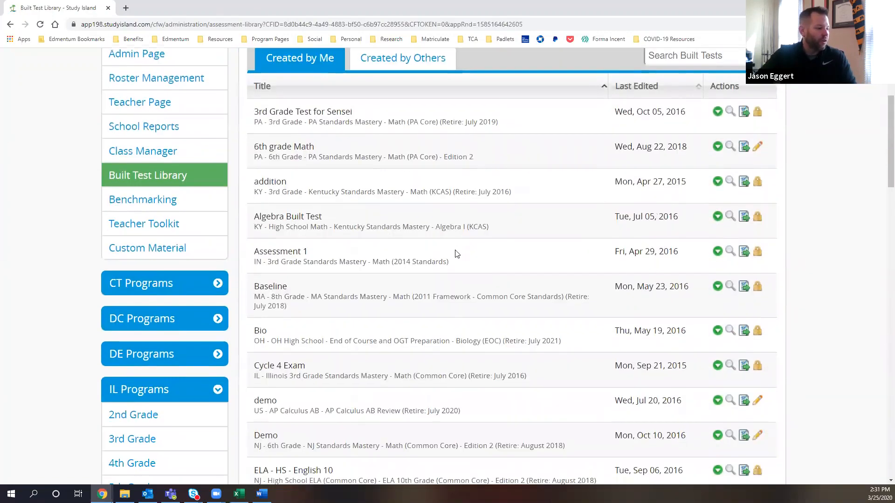
{"action": "scroll", "coordinate": [441, 269], "scroll_direction": "up", "scroll_amount": 8}
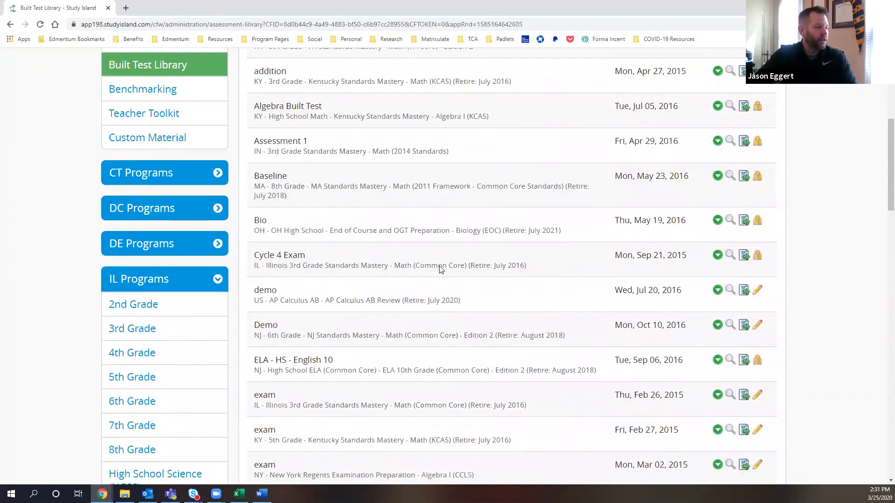
{"action": "left_click", "coordinate": [389, 155]}
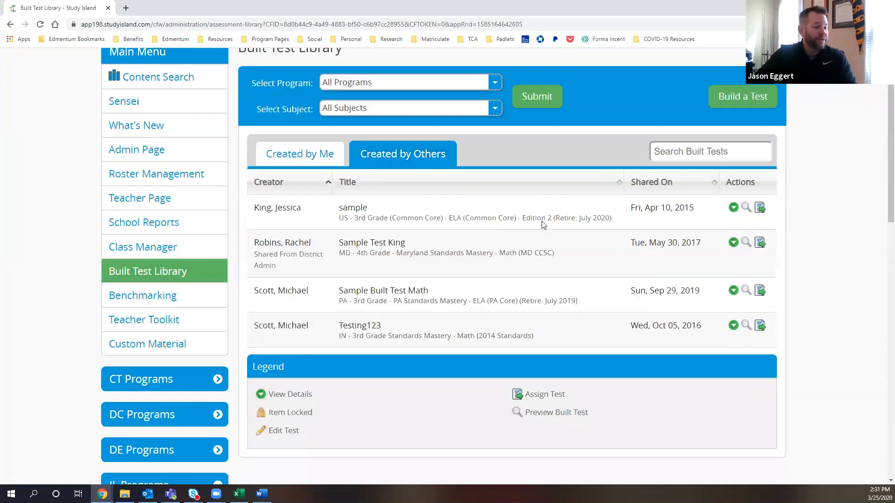